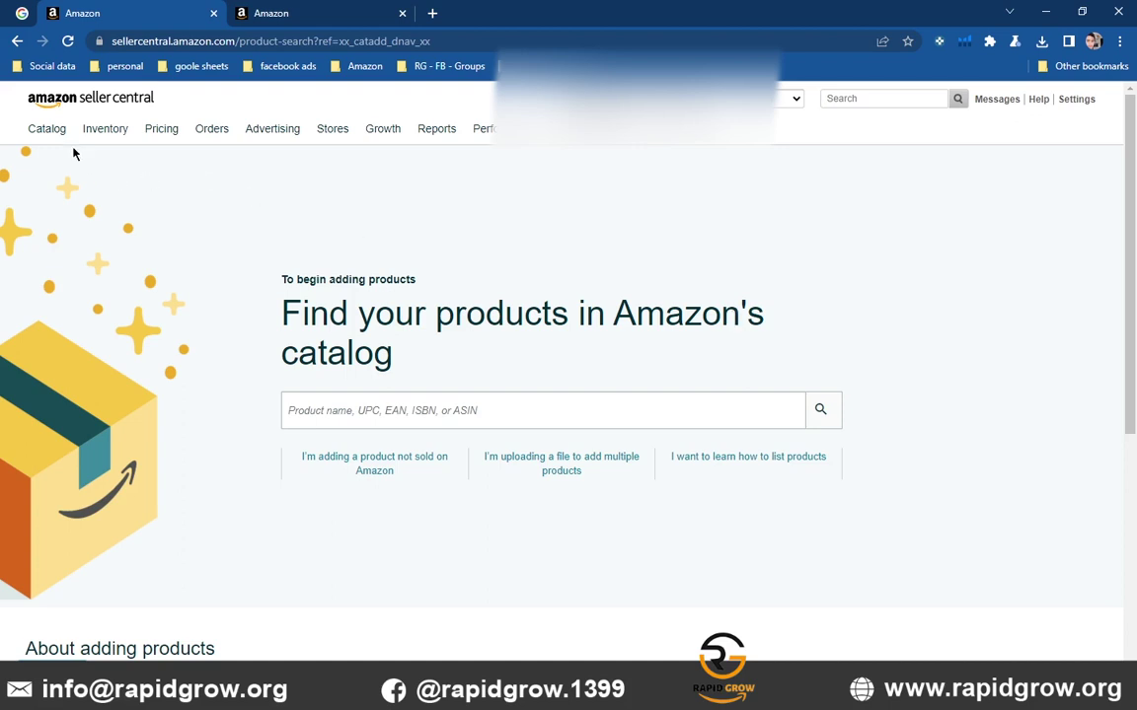
Open the Add Products page from the catalog and look over the options for adding a product
mouse_move(56, 139)
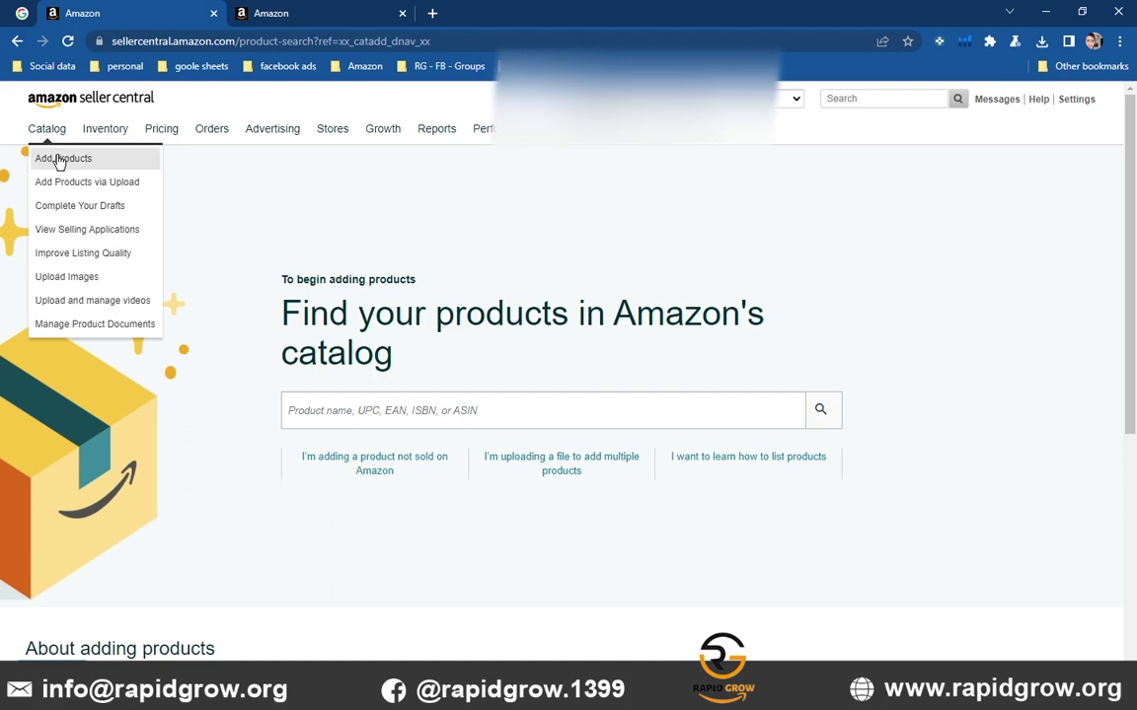
left_click(71, 160)
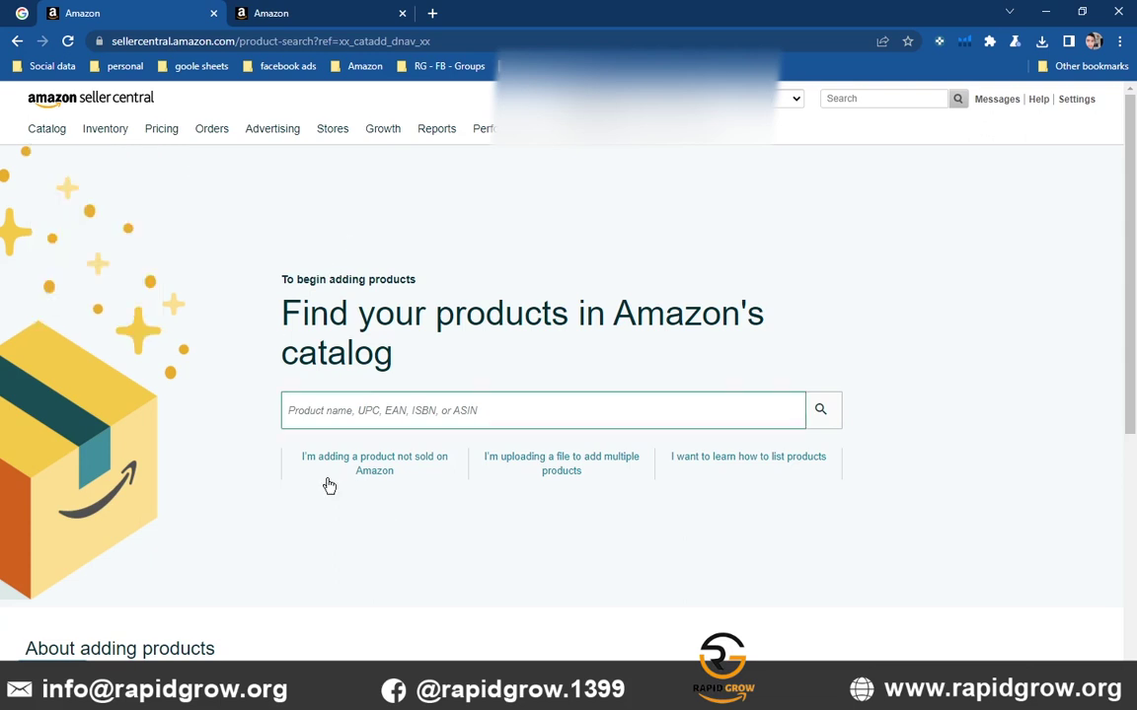
left_click(483, 363)
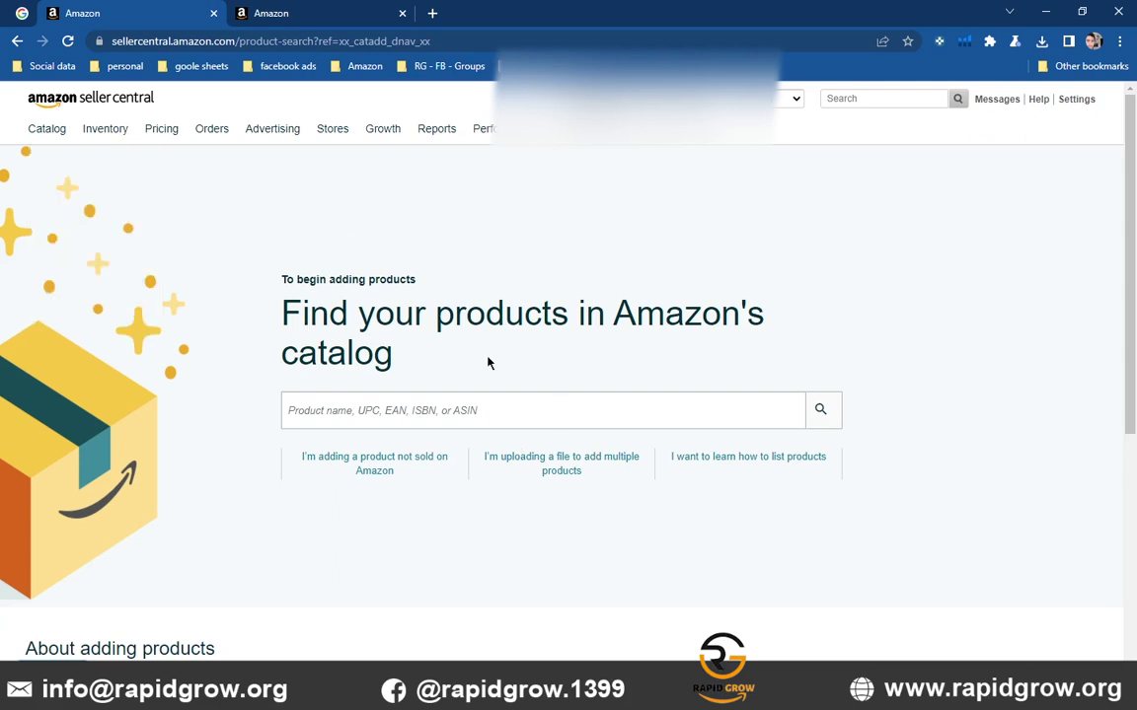
scroll(574, 345, "down", 1)
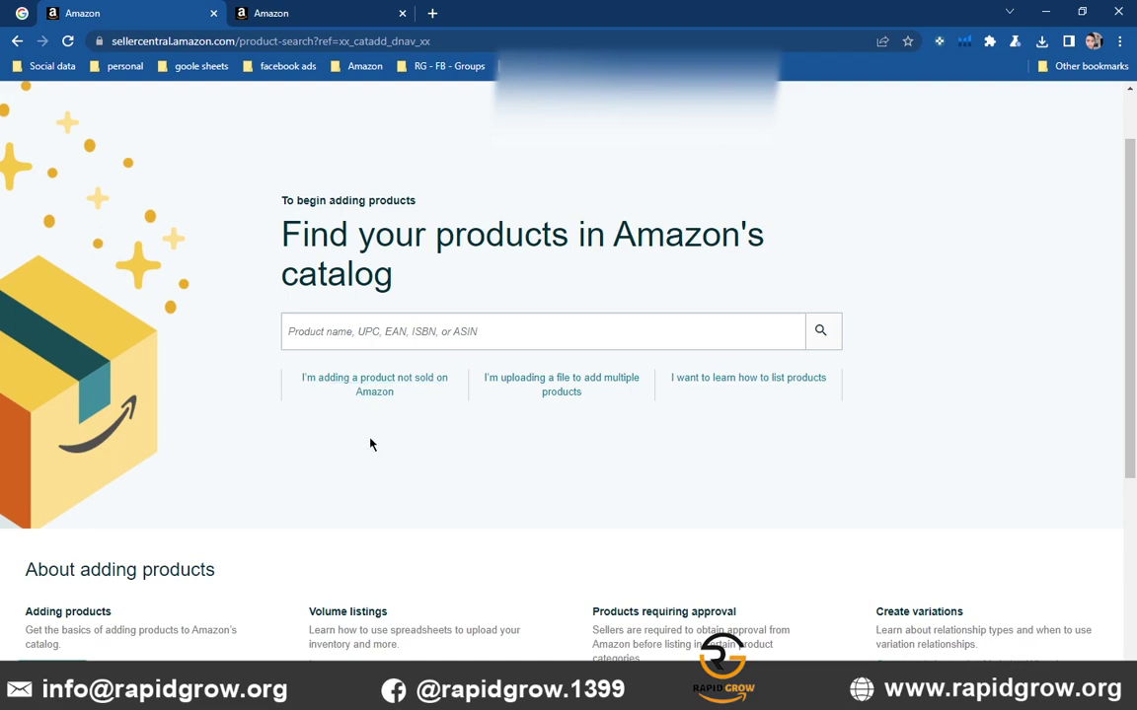
Switch to the open Durable Packaging container listing and review its Product Identity fields, including the help text for Item Name
key("ctrl+Tab")
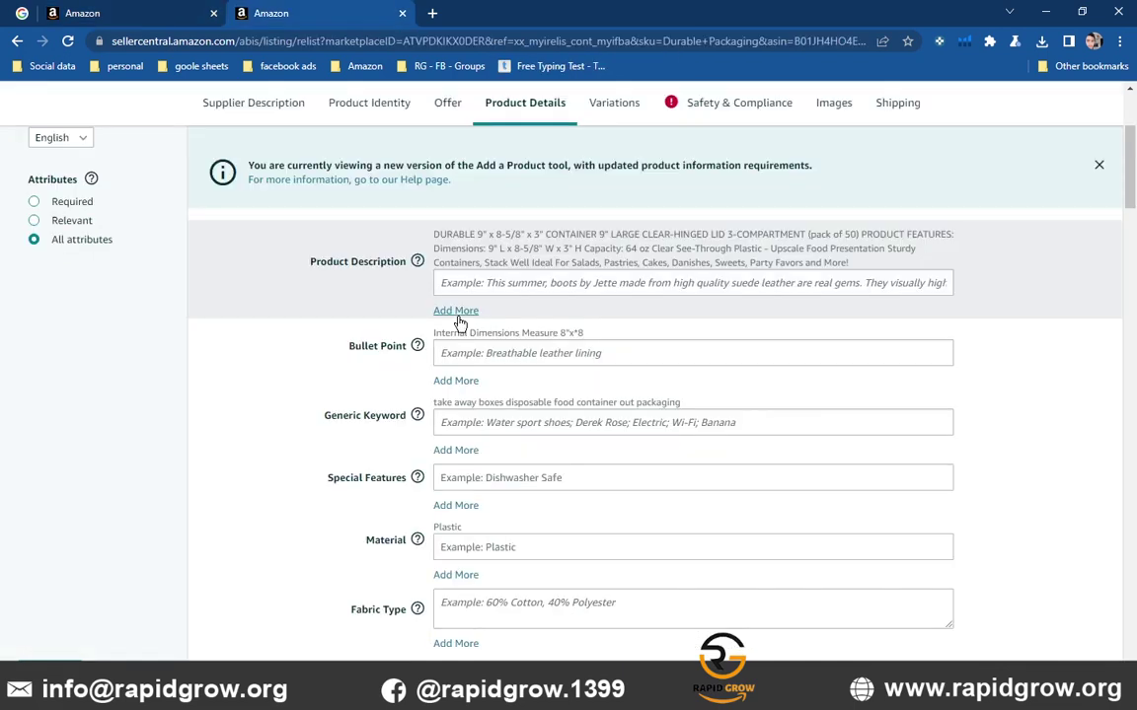
left_click(366, 104)
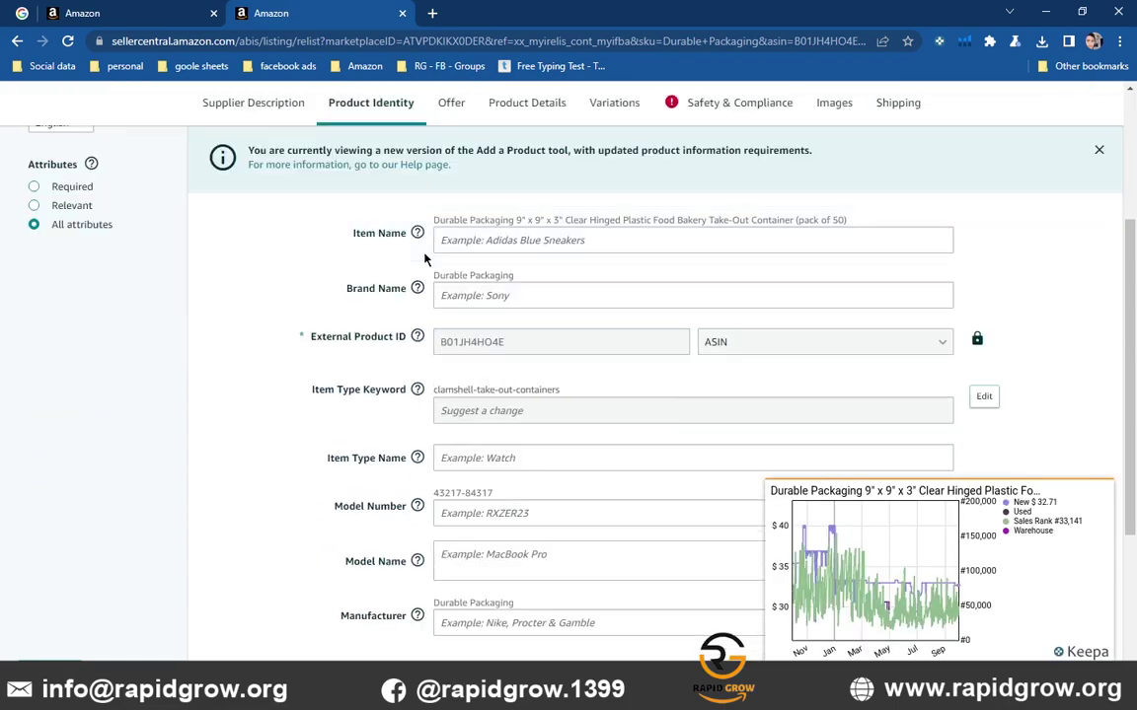
scroll(424, 258, "down", 1)
scroll(425, 258, "up", 1)
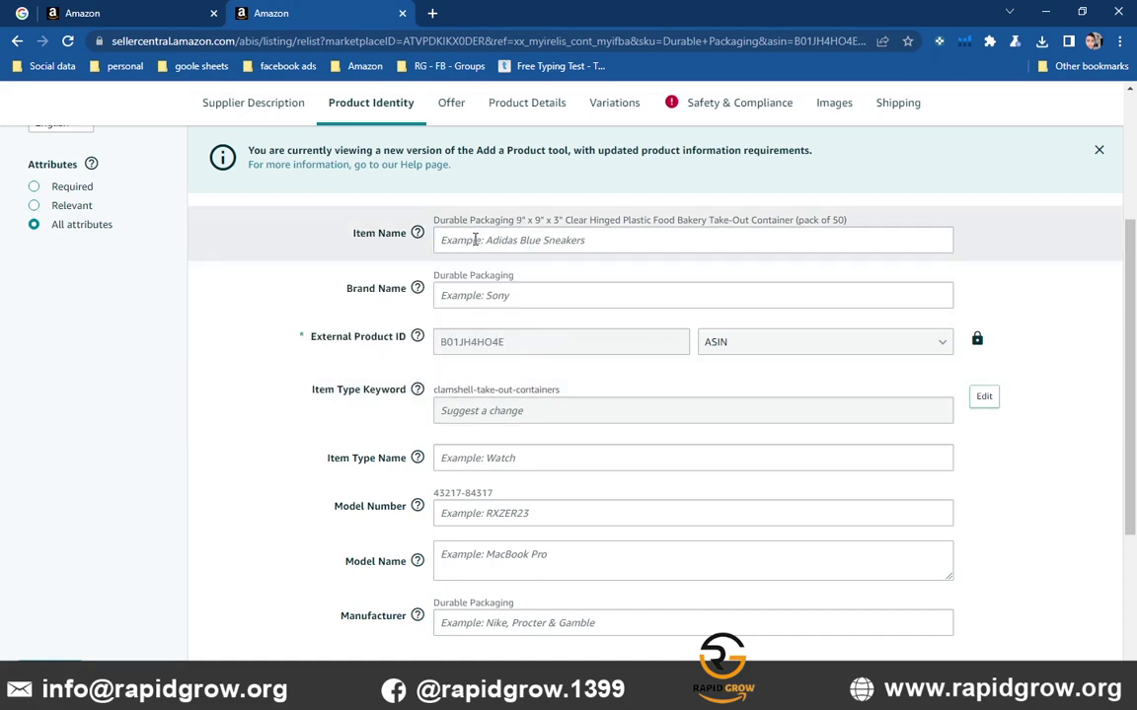
mouse_move(419, 235)
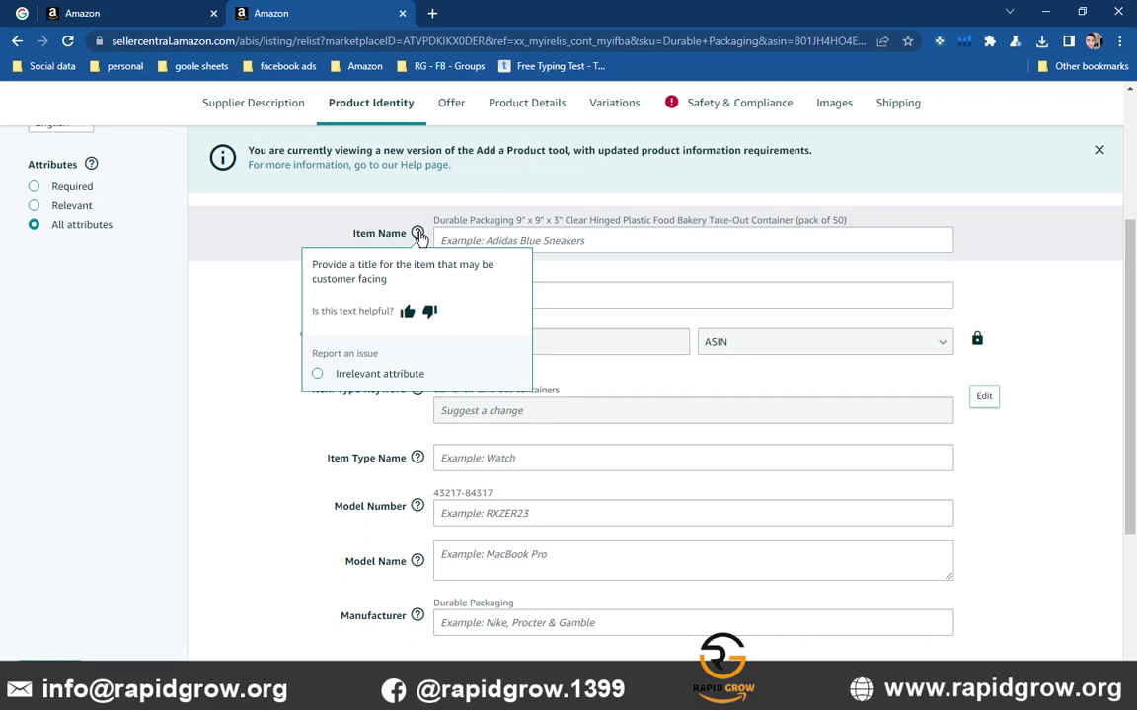
left_click(500, 237)
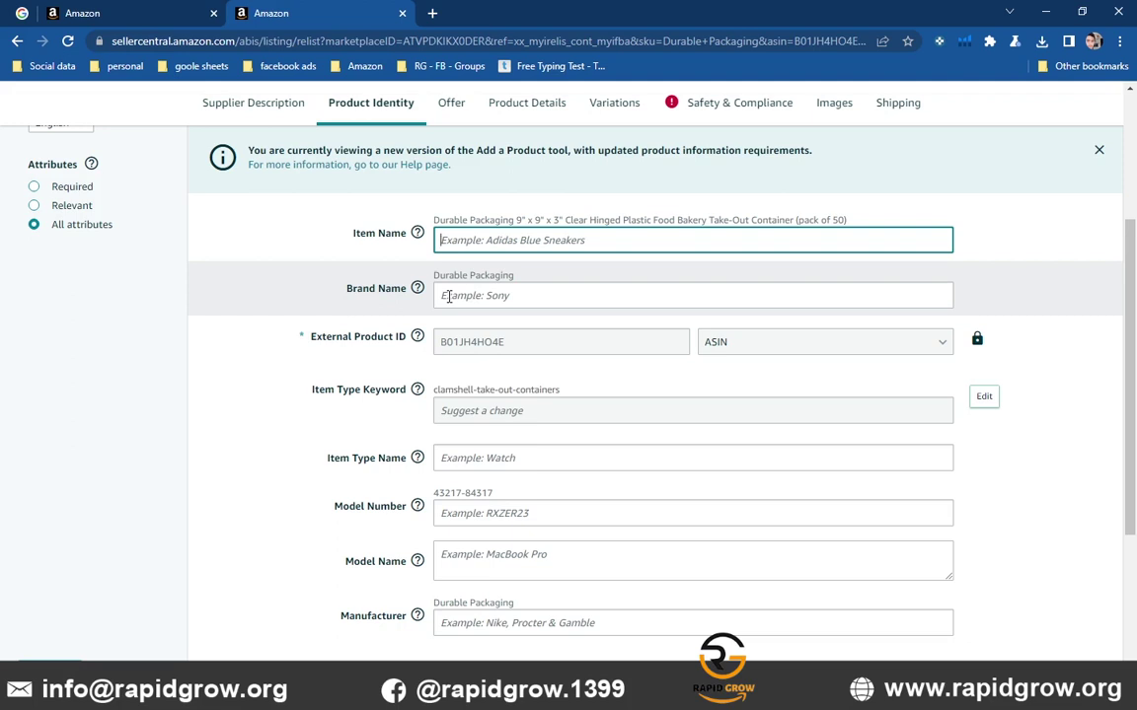
mouse_move(437, 336)
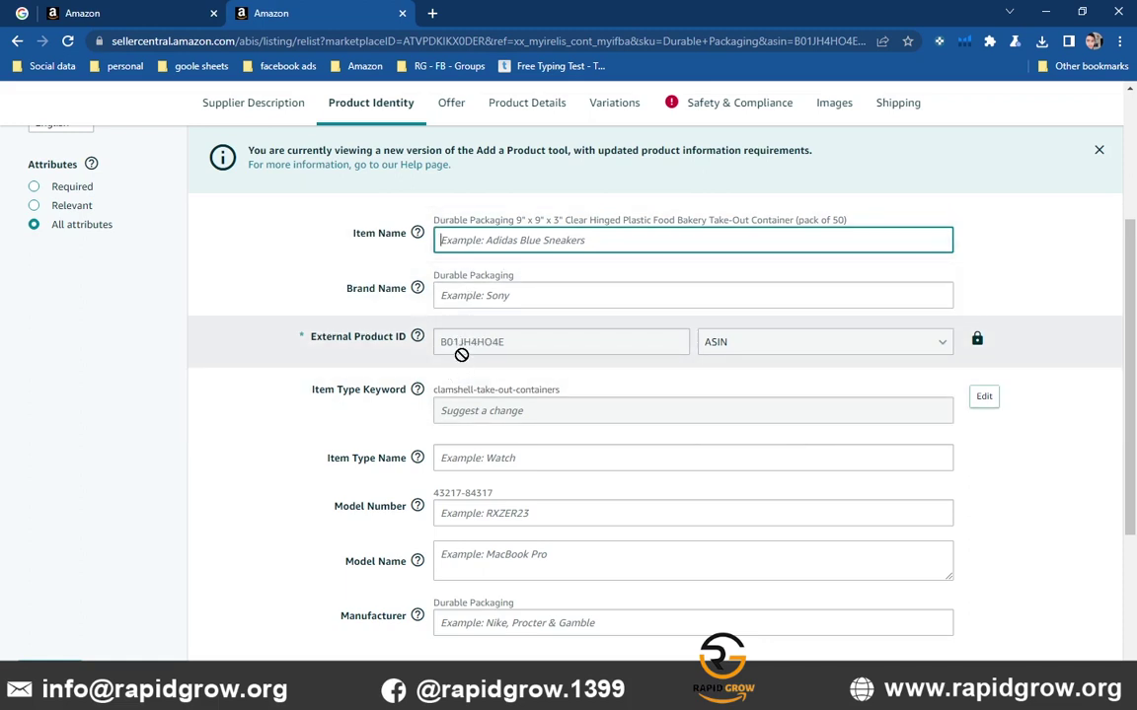
mouse_move(994, 341)
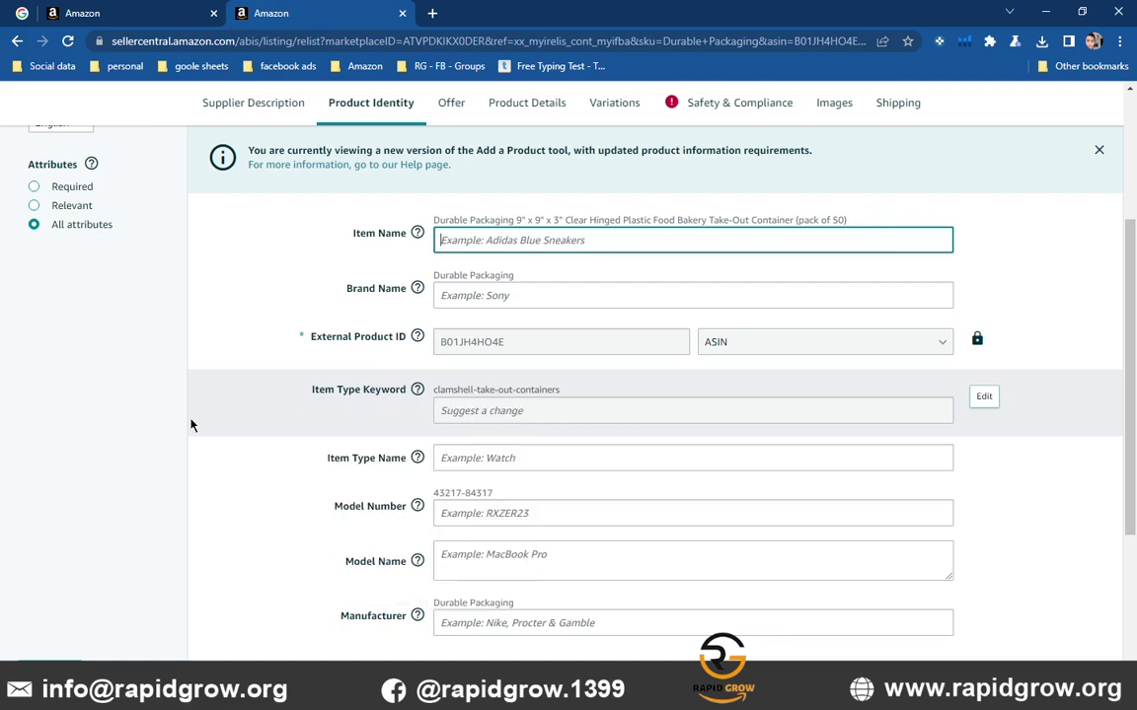
scroll(332, 445, "down", 1)
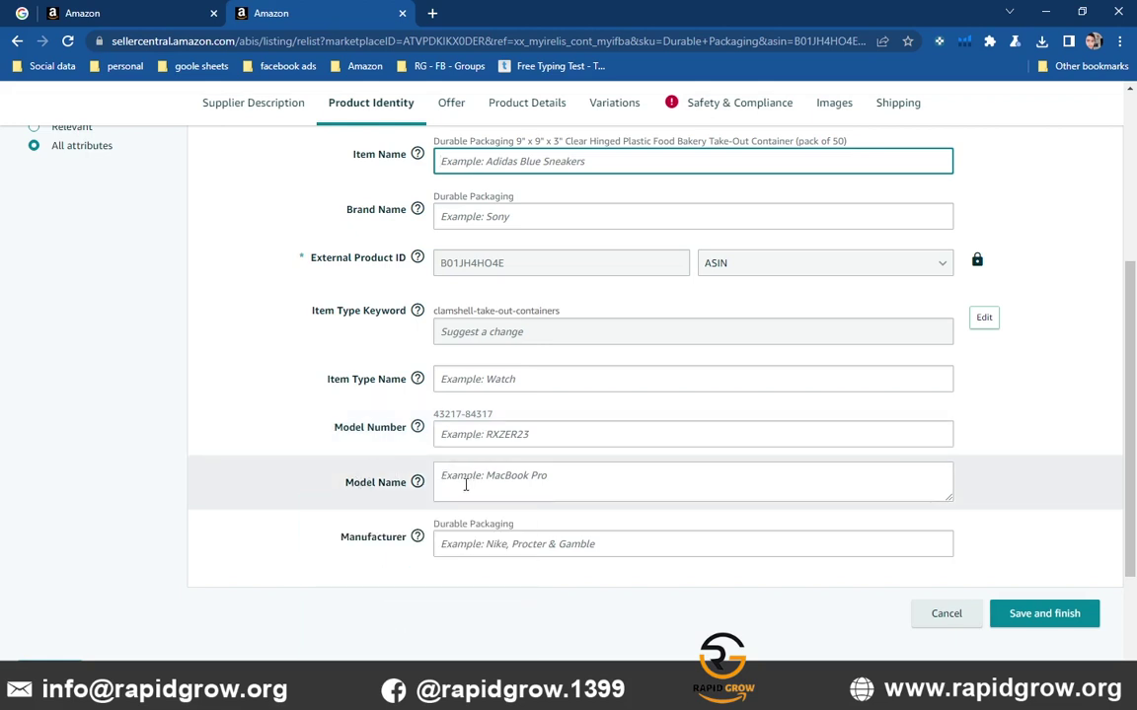
scroll(444, 463, "down", 2)
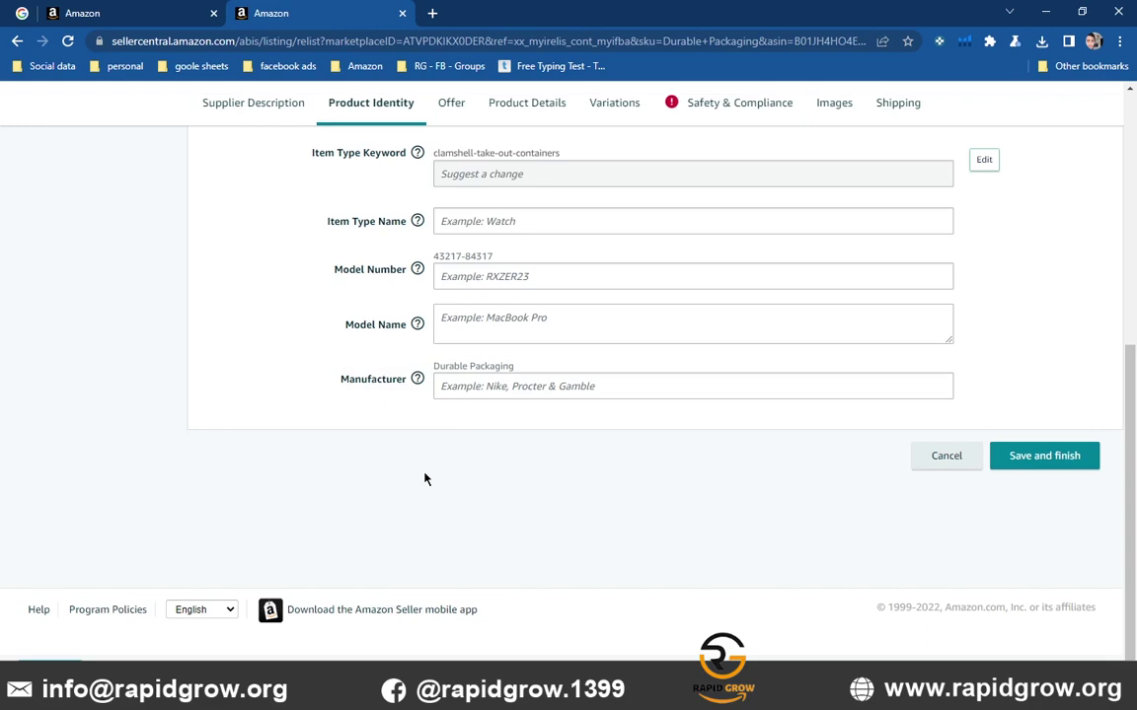
scroll(426, 479, "up", 5)
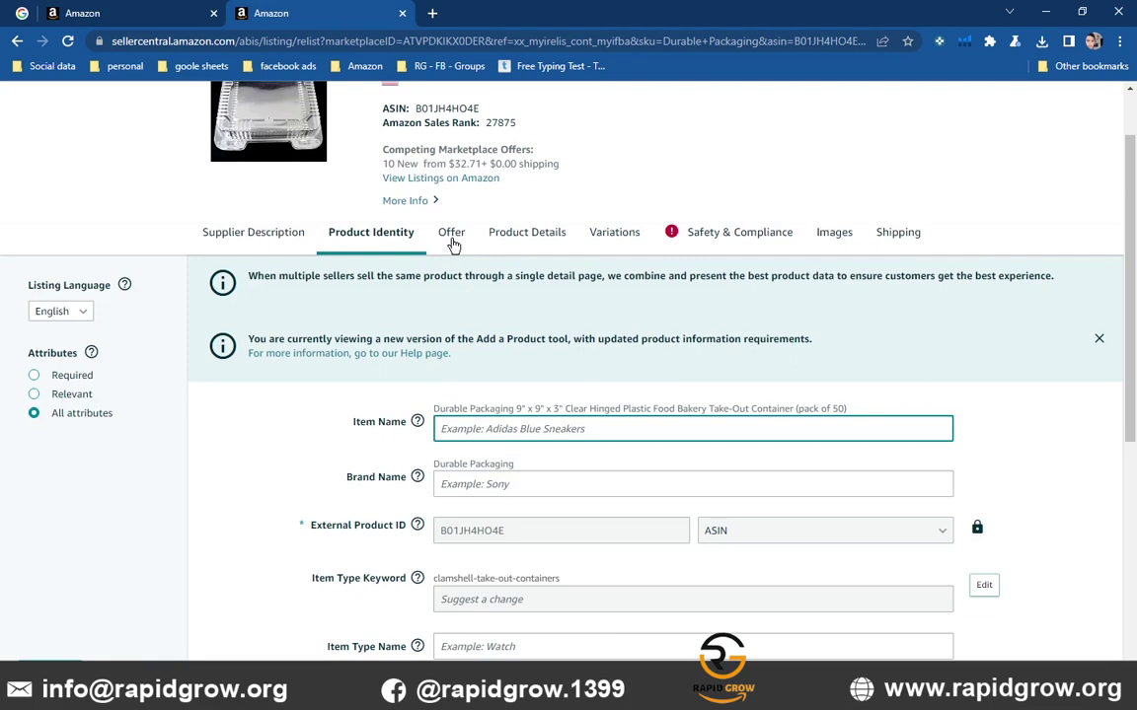
Open the listing's Offer section and review the price, sale date, condition and List Price fields
left_click(452, 237)
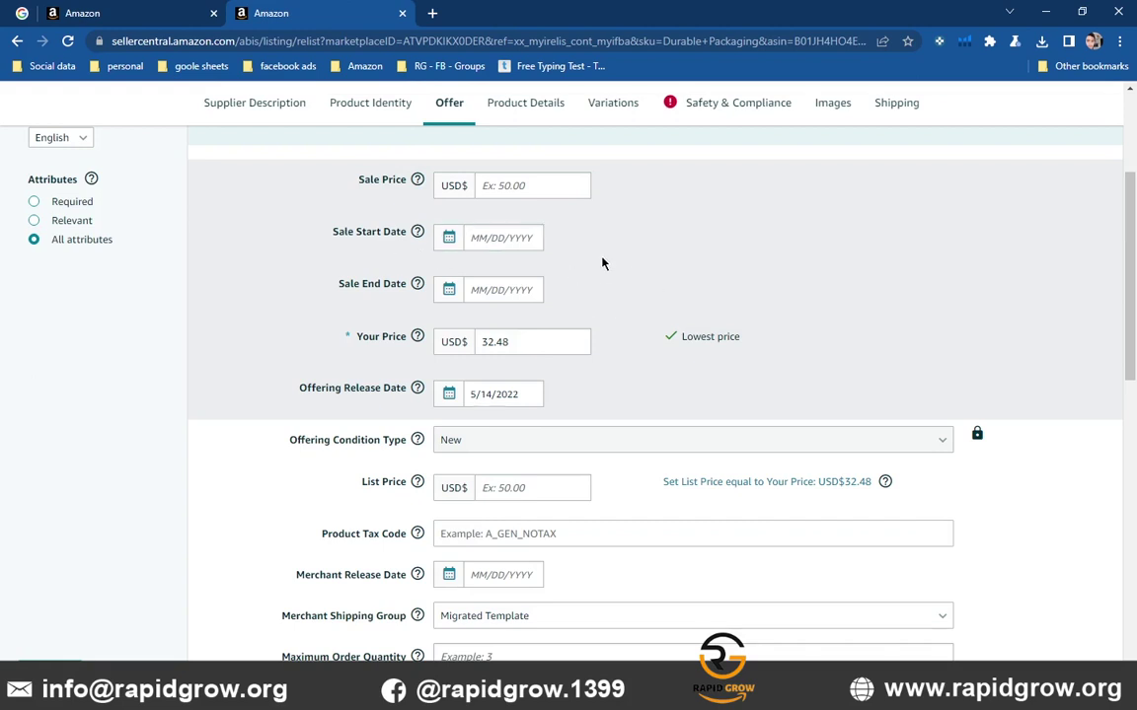
scroll(592, 280, "down", 3)
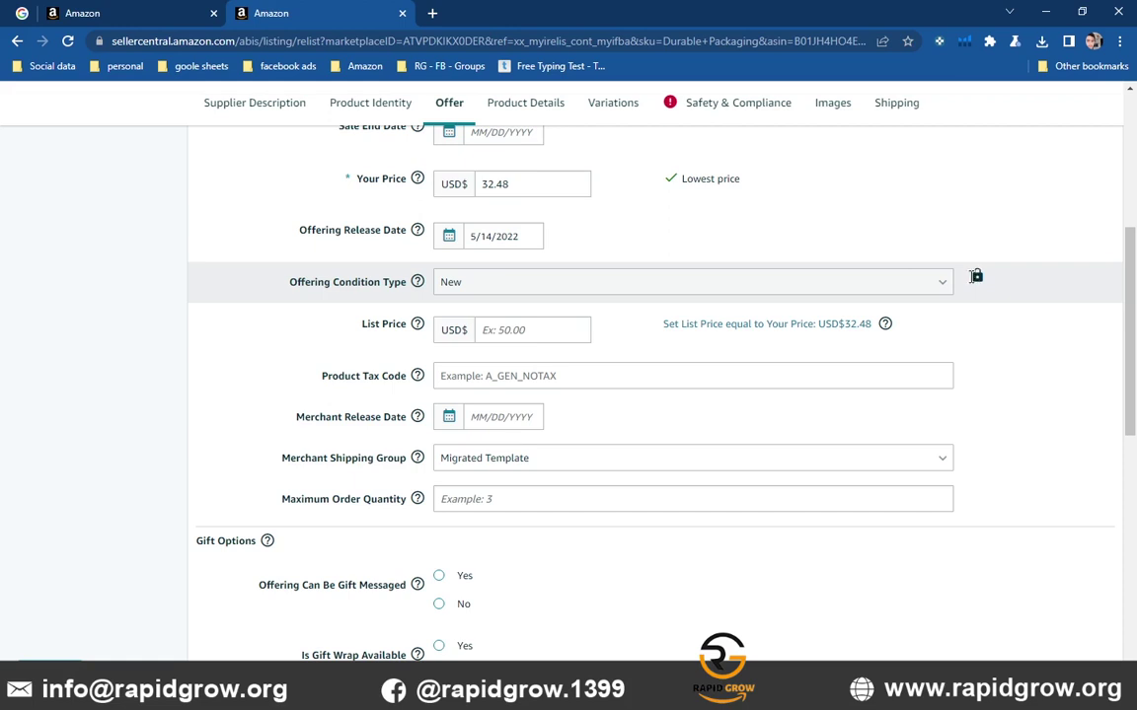
left_click(510, 331)
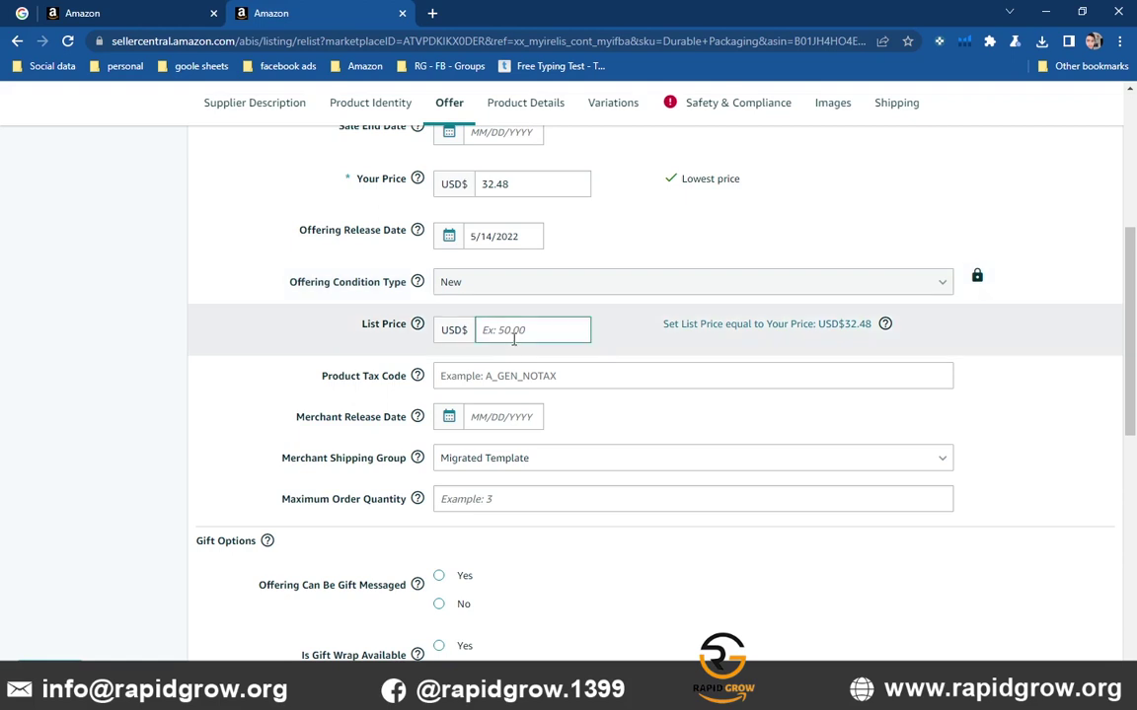
scroll(513, 337, "up", 2)
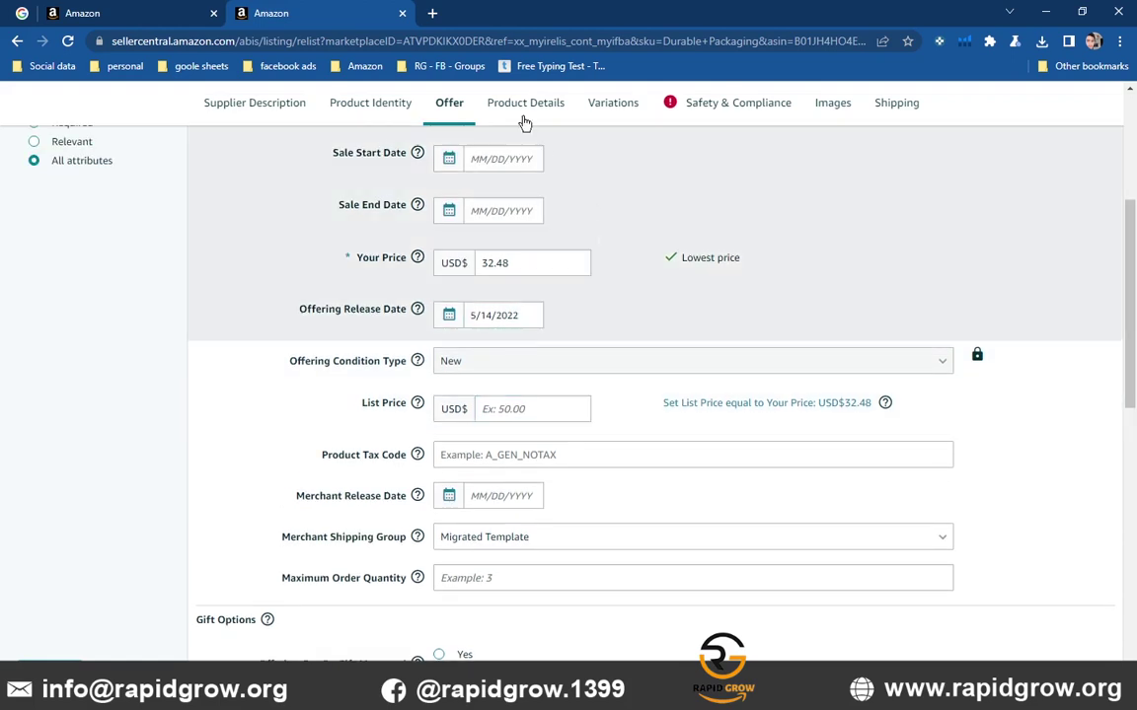
Open the Product Details section and examine the Product Description, Bullet Point and Generic Keyword fields
left_click(533, 107)
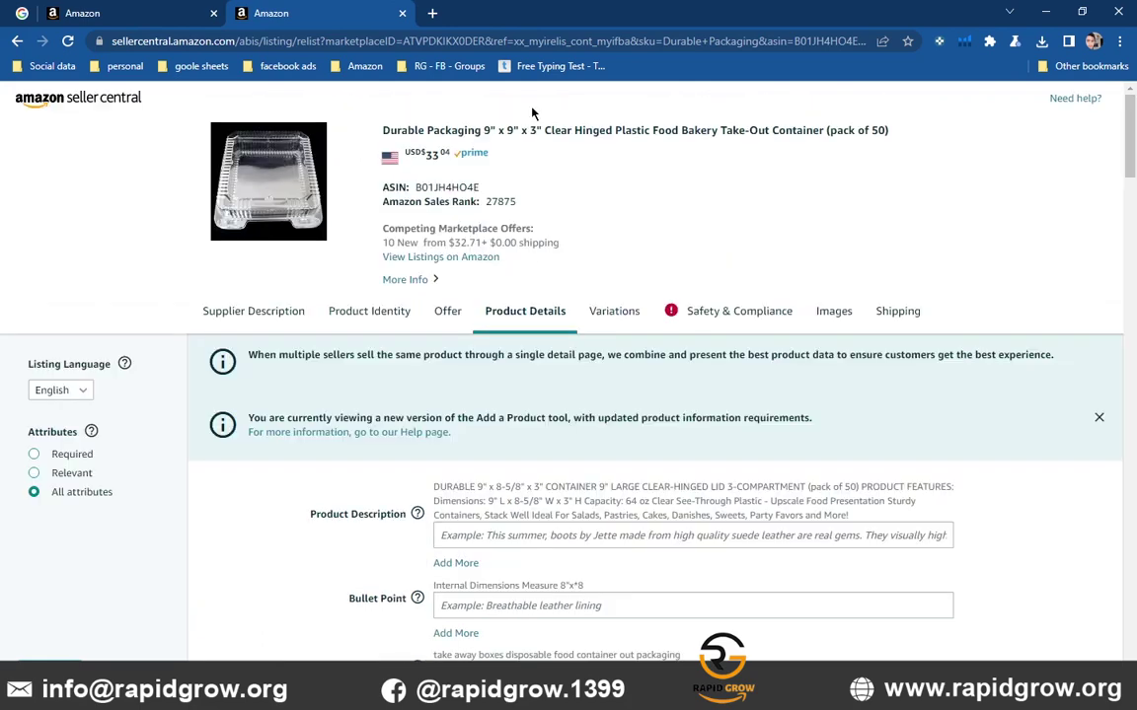
scroll(482, 323, "down", 2)
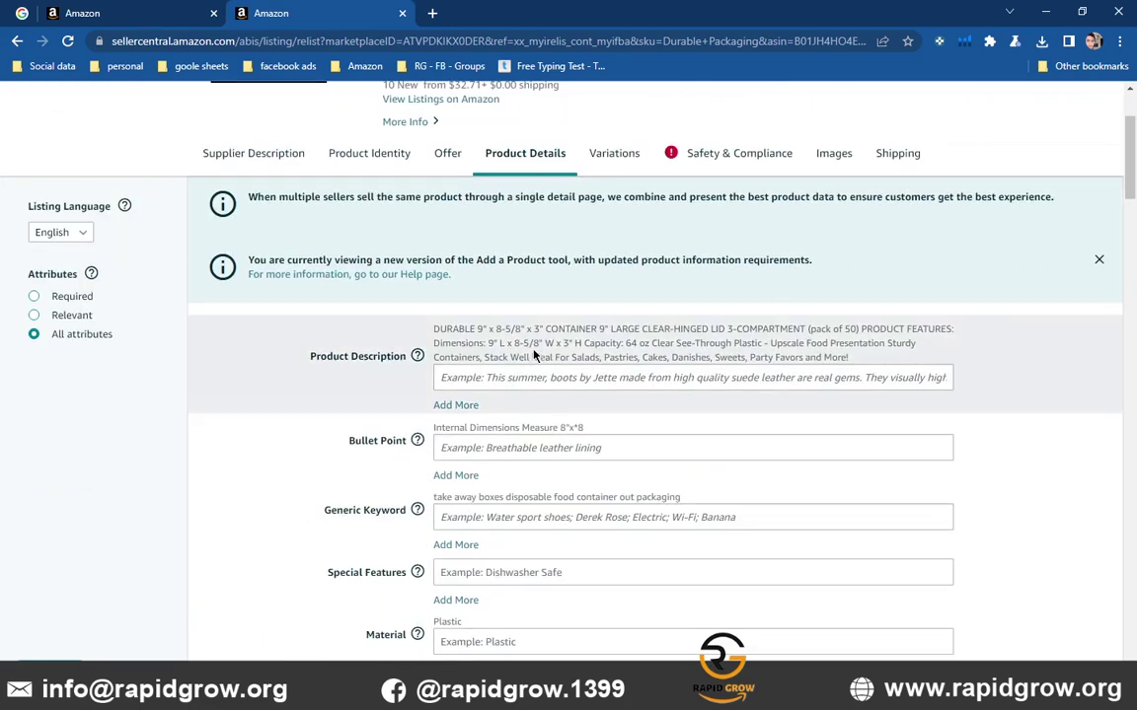
scroll(533, 355, "down", 1)
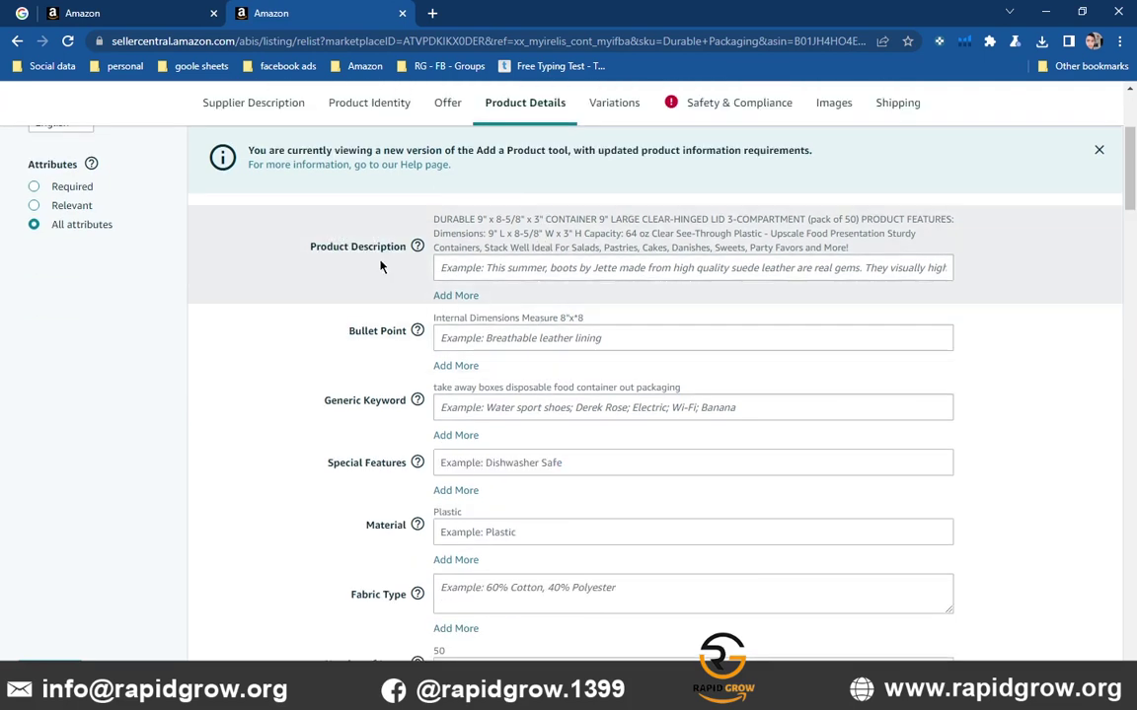
mouse_move(435, 246)
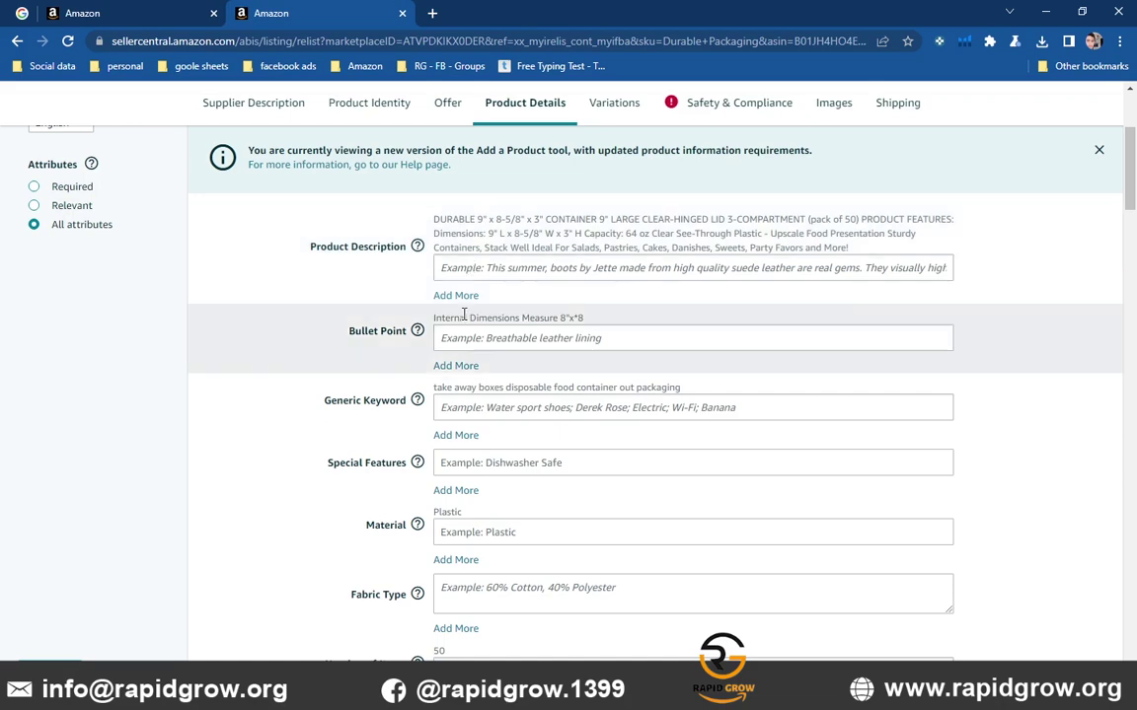
scroll(470, 267, "down", 3)
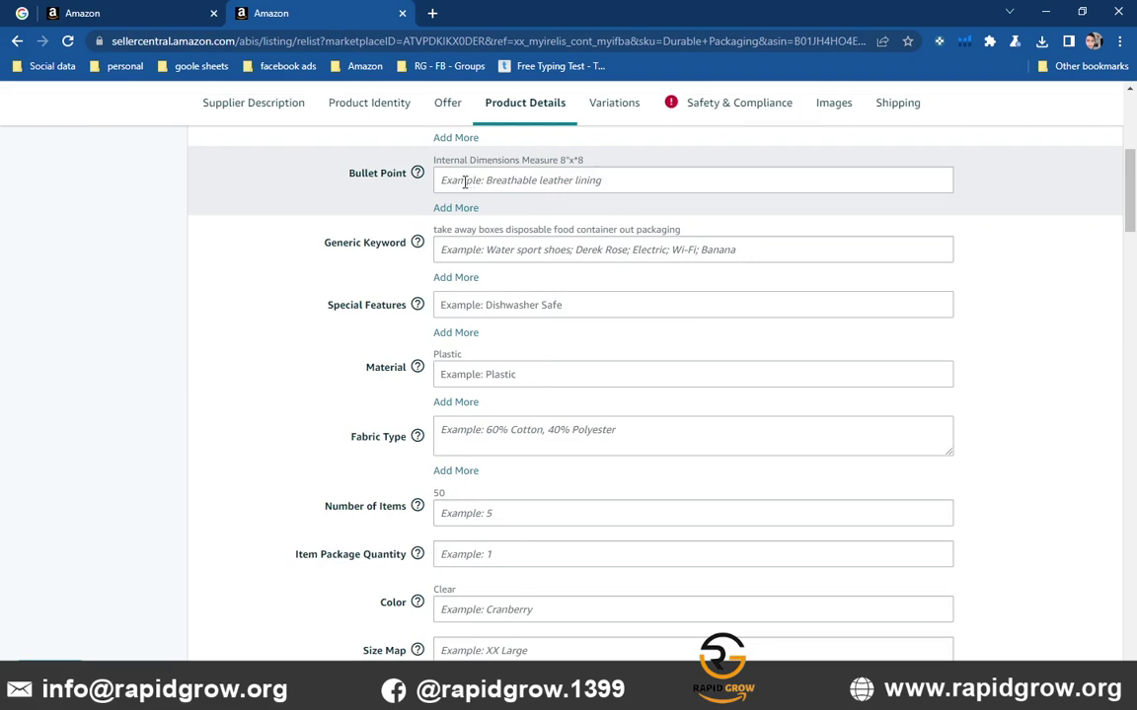
left_click(465, 182)
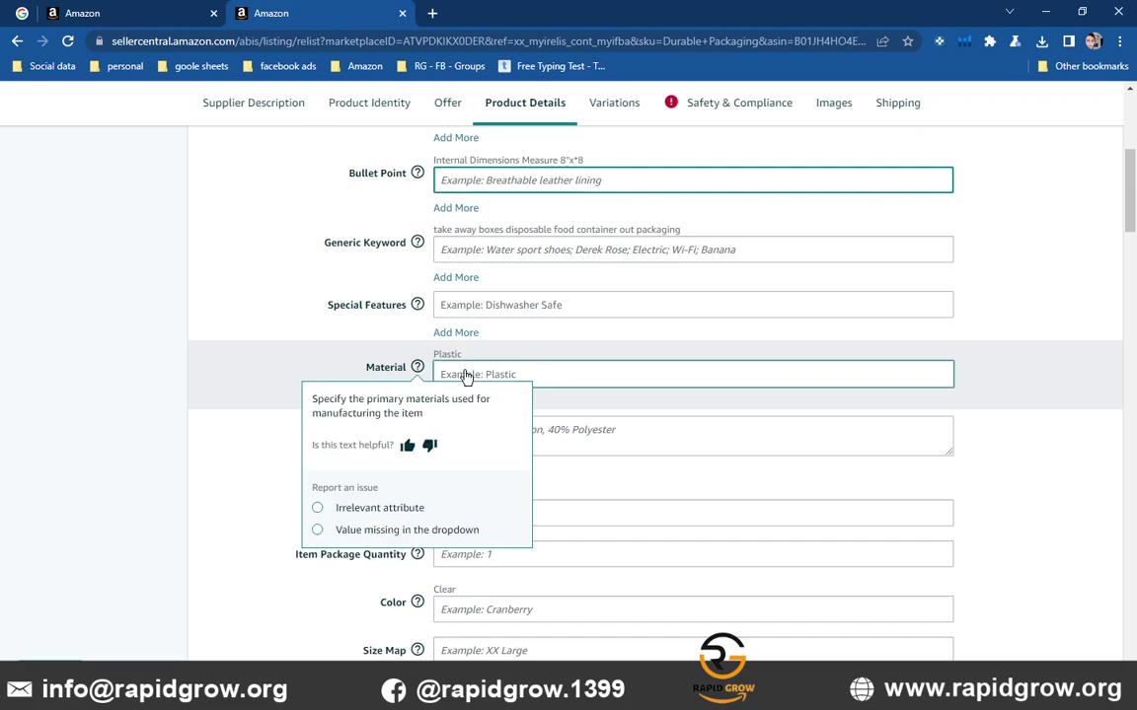
Review the product detail fields from Material and Fabric Type through item quantity, Color, Size Map and Part Number
scroll(450, 350, "down", 1)
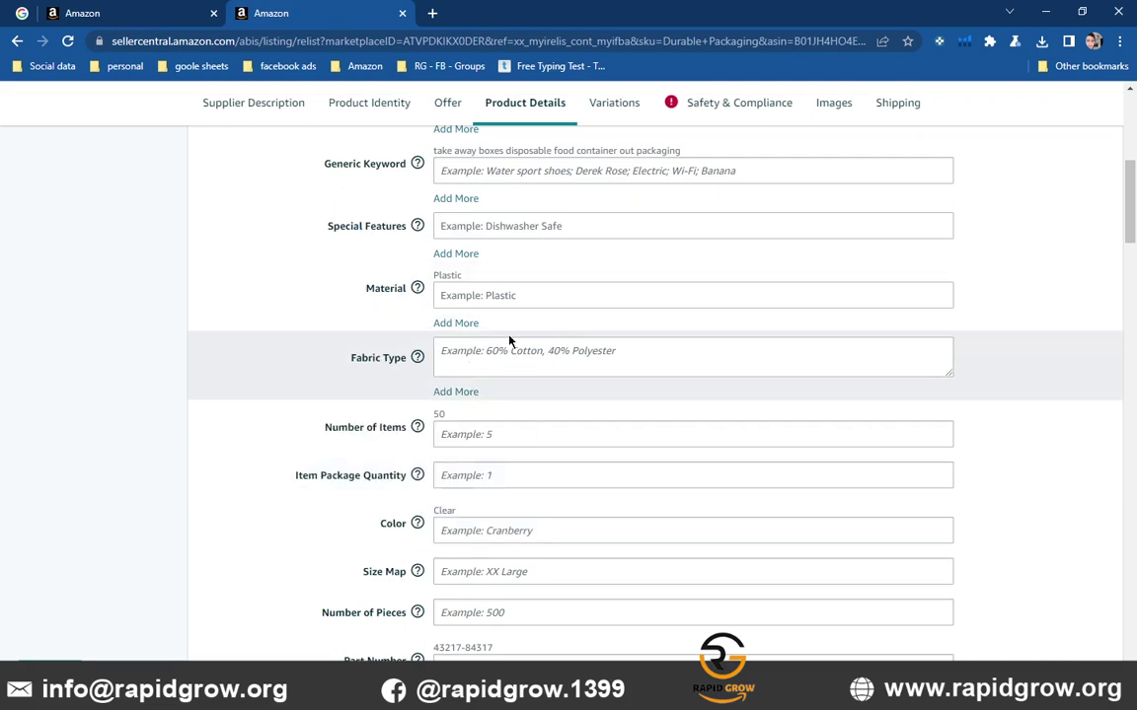
scroll(507, 337, "down", 2)
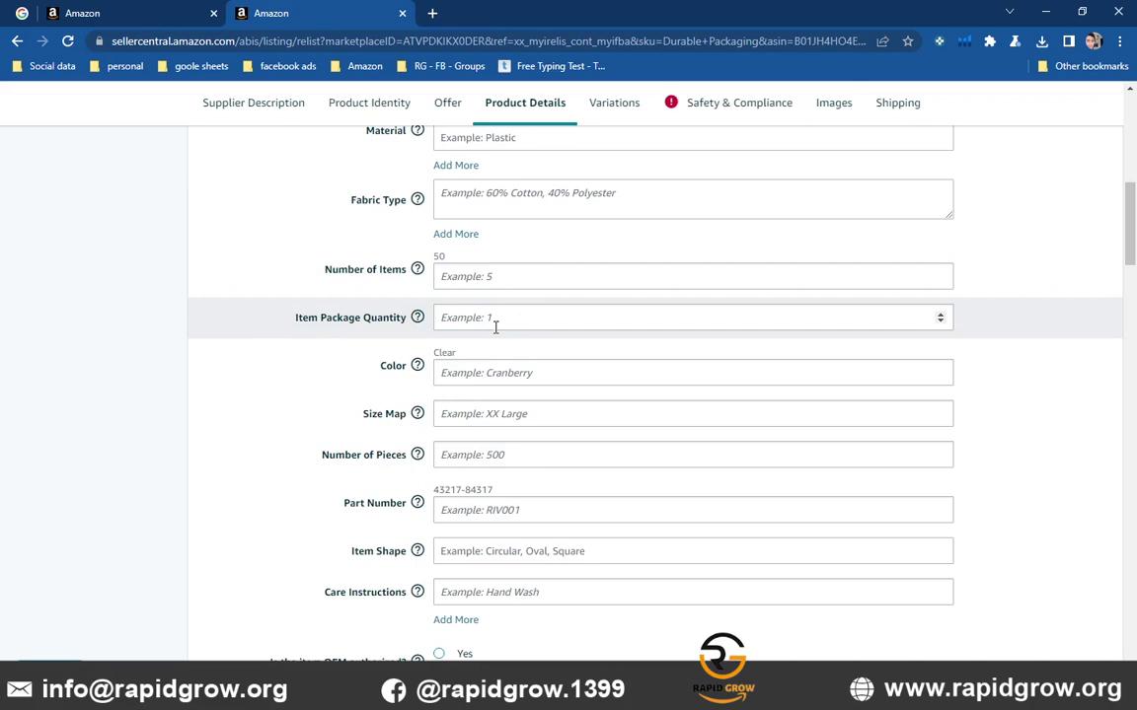
mouse_move(418, 361)
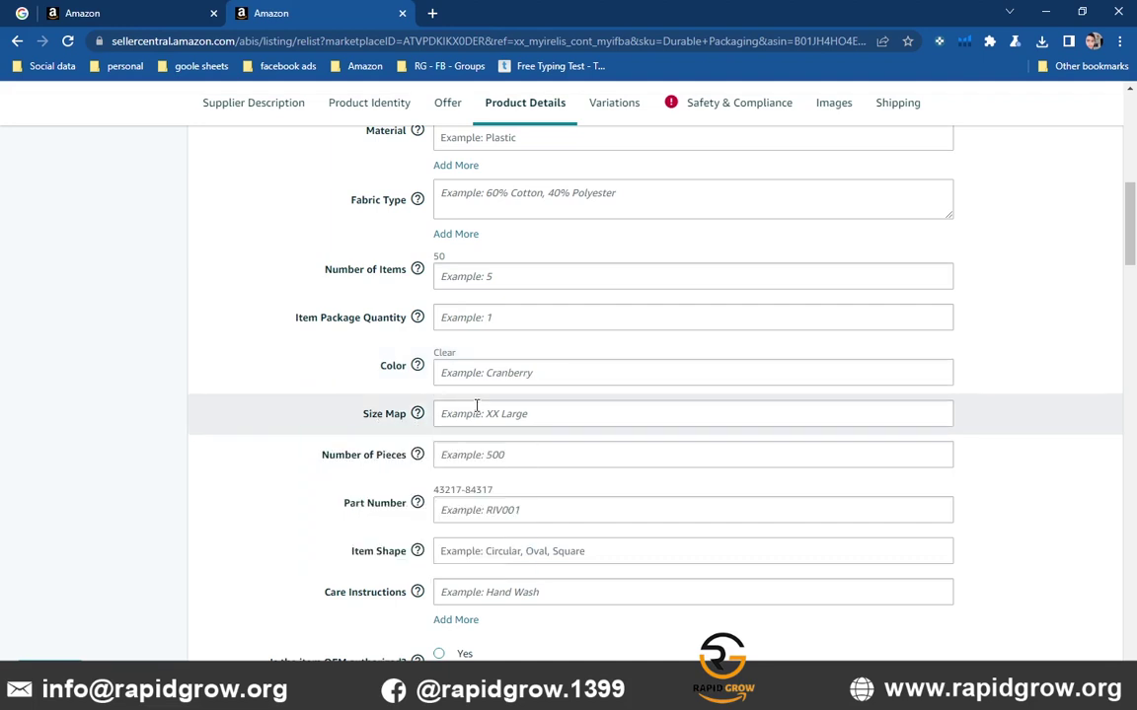
scroll(478, 419, "down", 1)
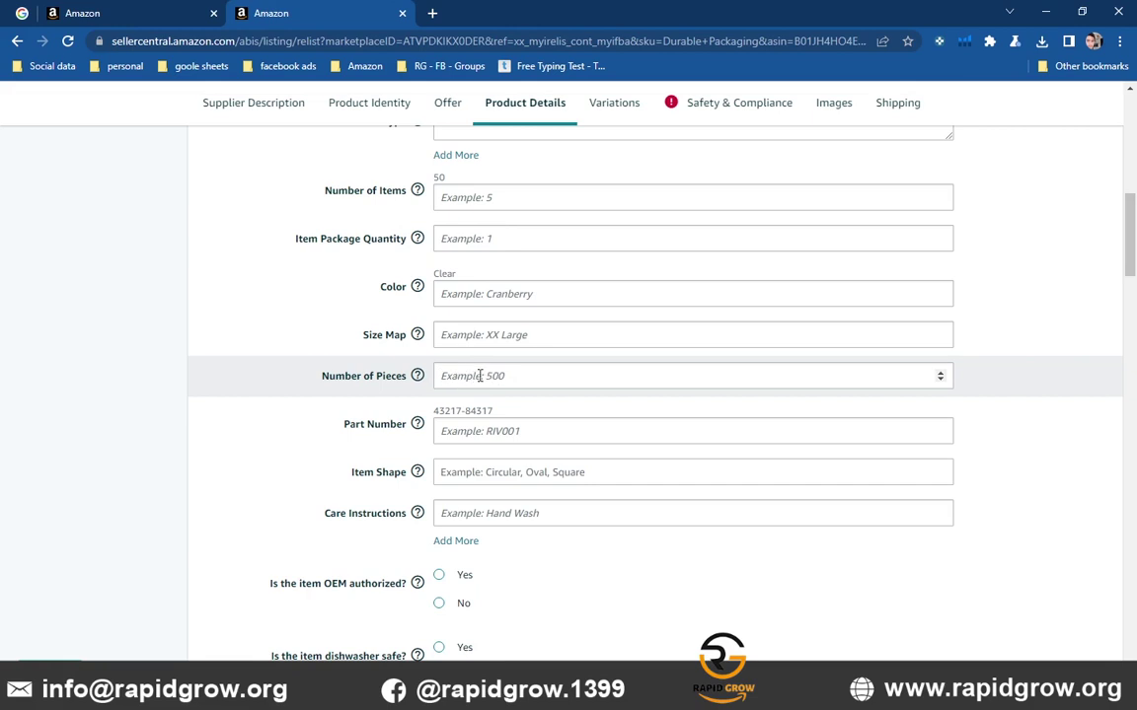
mouse_move(417, 423)
scroll(264, 394, "down", 2)
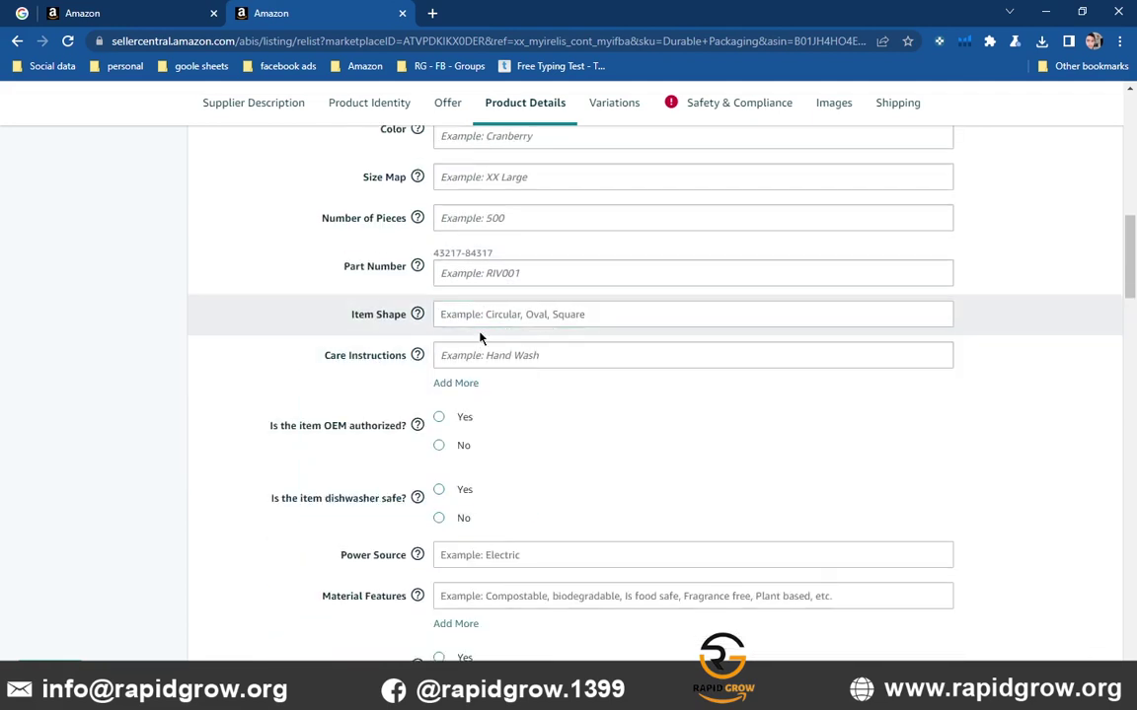
Examine the Item Shape field, the help text for Care Instructions, and the OEM, dishwasher and microwave questions
left_click(500, 315)
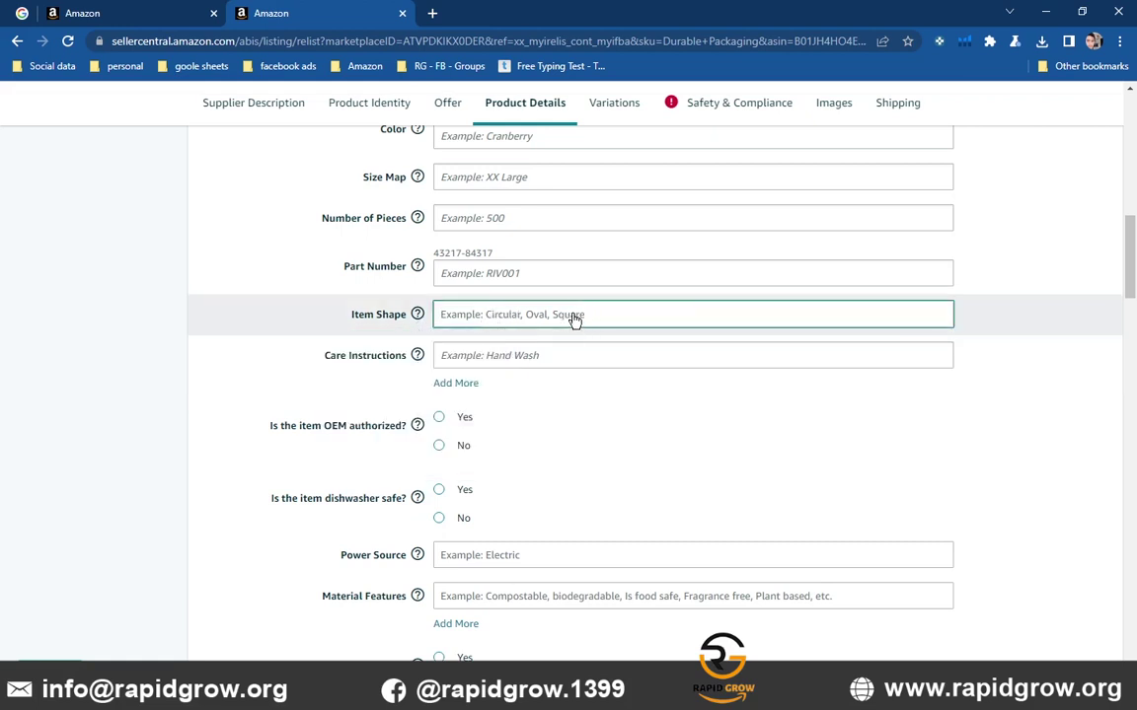
left_click(412, 352)
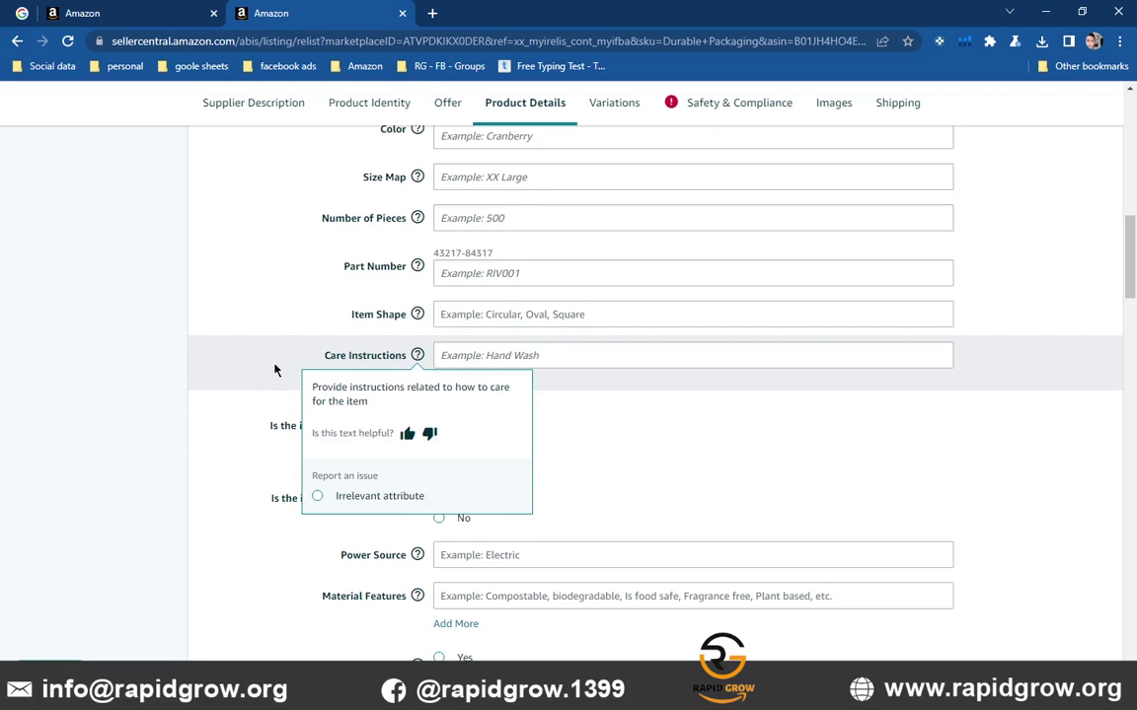
scroll(373, 353, "down", 3)
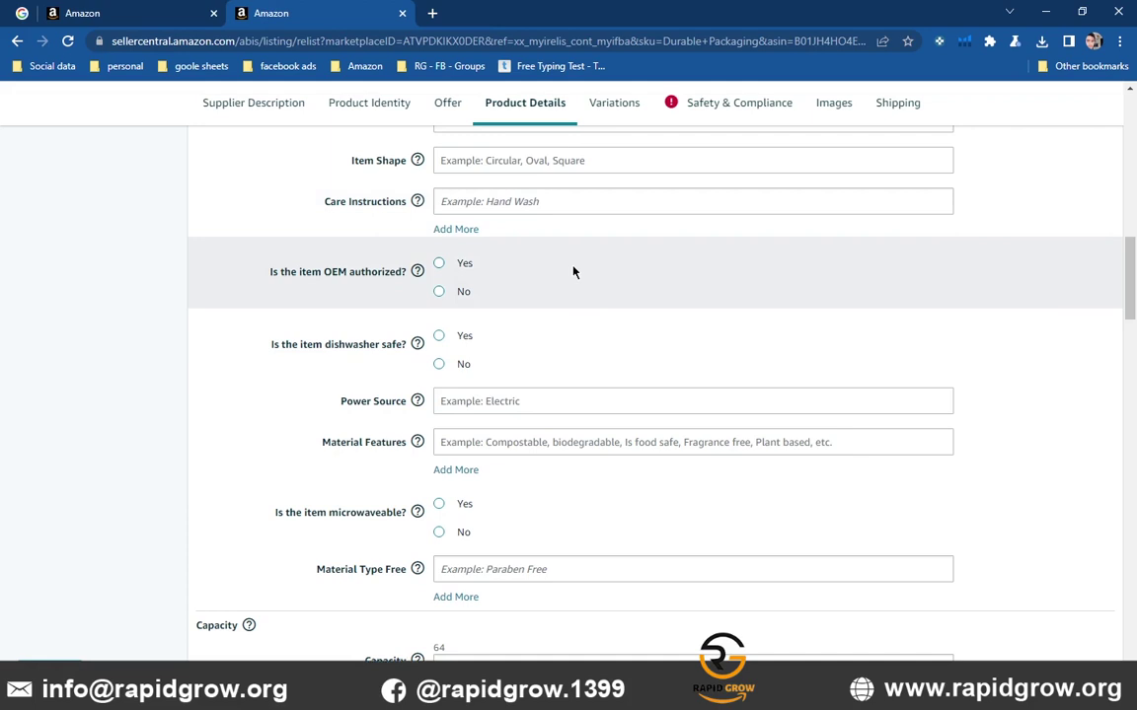
scroll(533, 226, "up", 2)
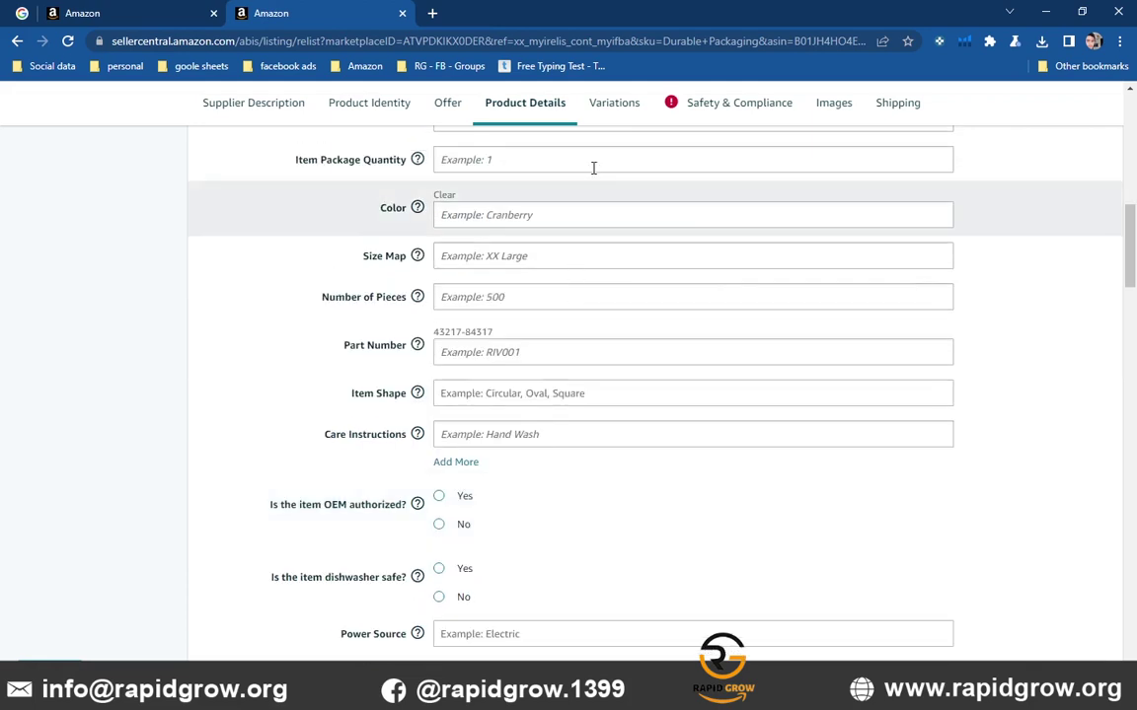
Check the listing's Variations section, and open the Safety & Compliance section
left_click(615, 105)
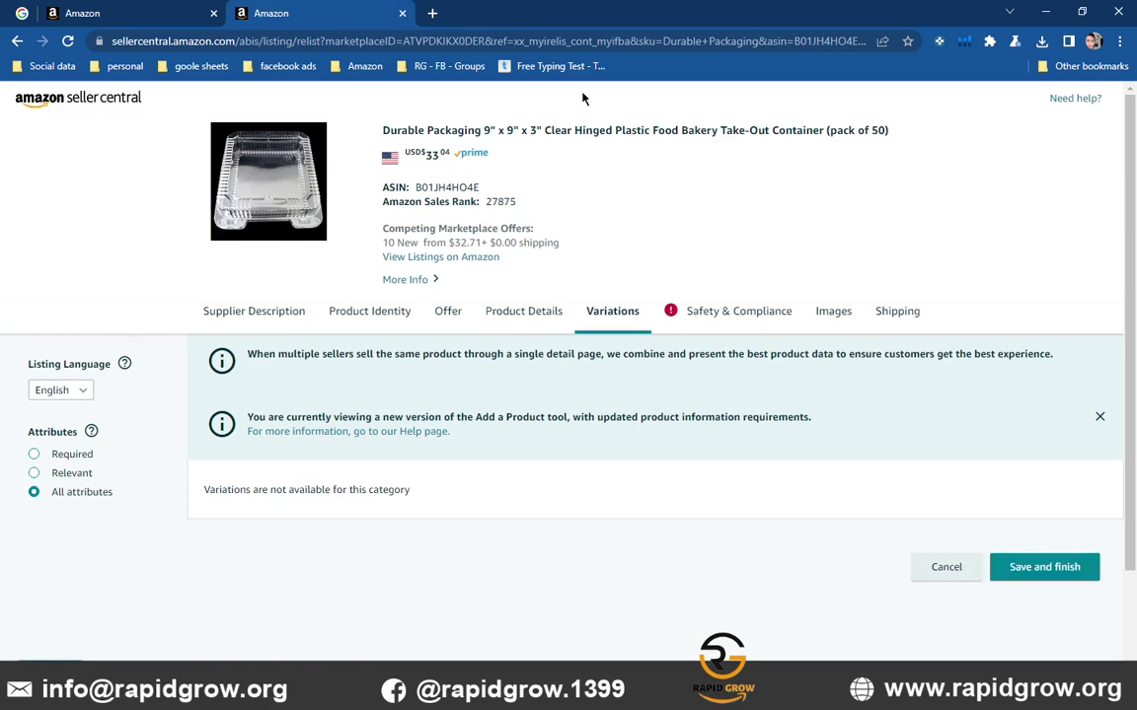
left_click(742, 319)
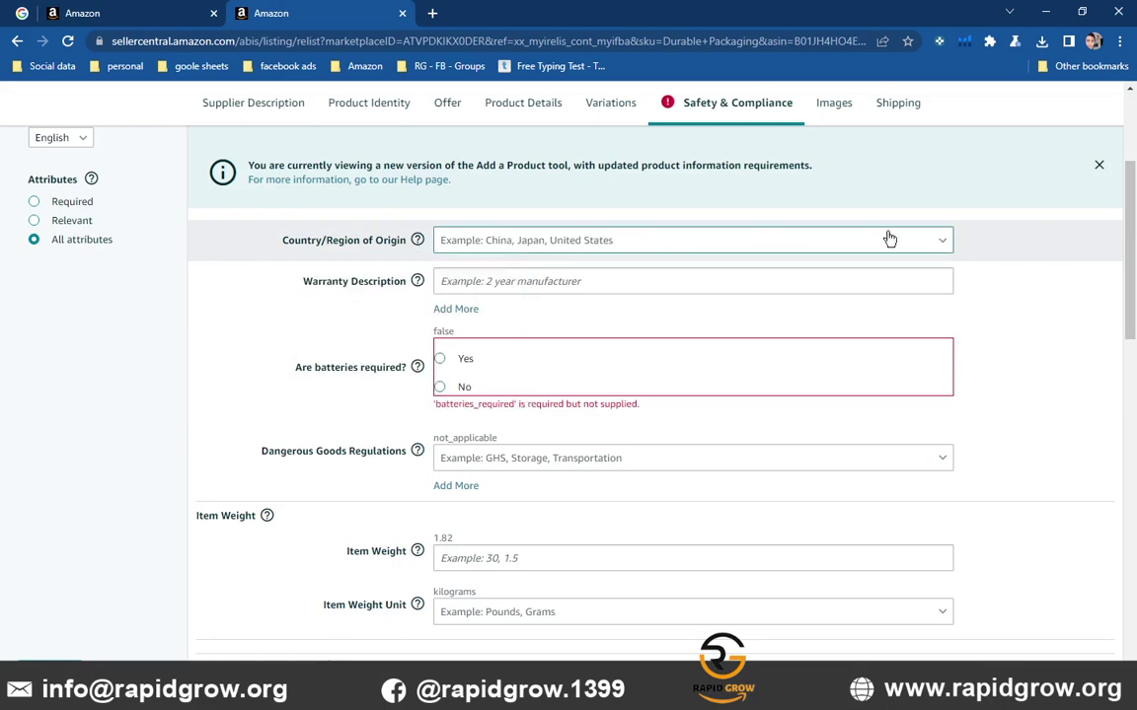
Examine the Safety & Compliance fields, including the Country/Region of Origin options, warranty, batteries, dangerous goods, and the Item Weight Unit choices
left_click(933, 244)
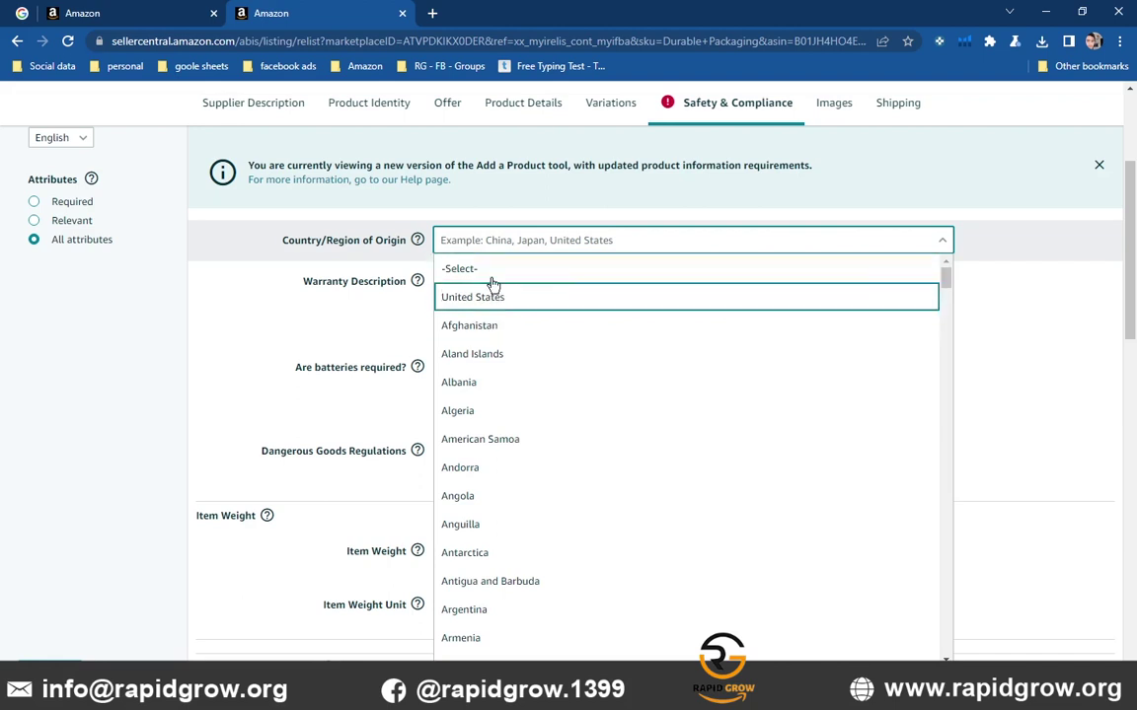
left_click(263, 292)
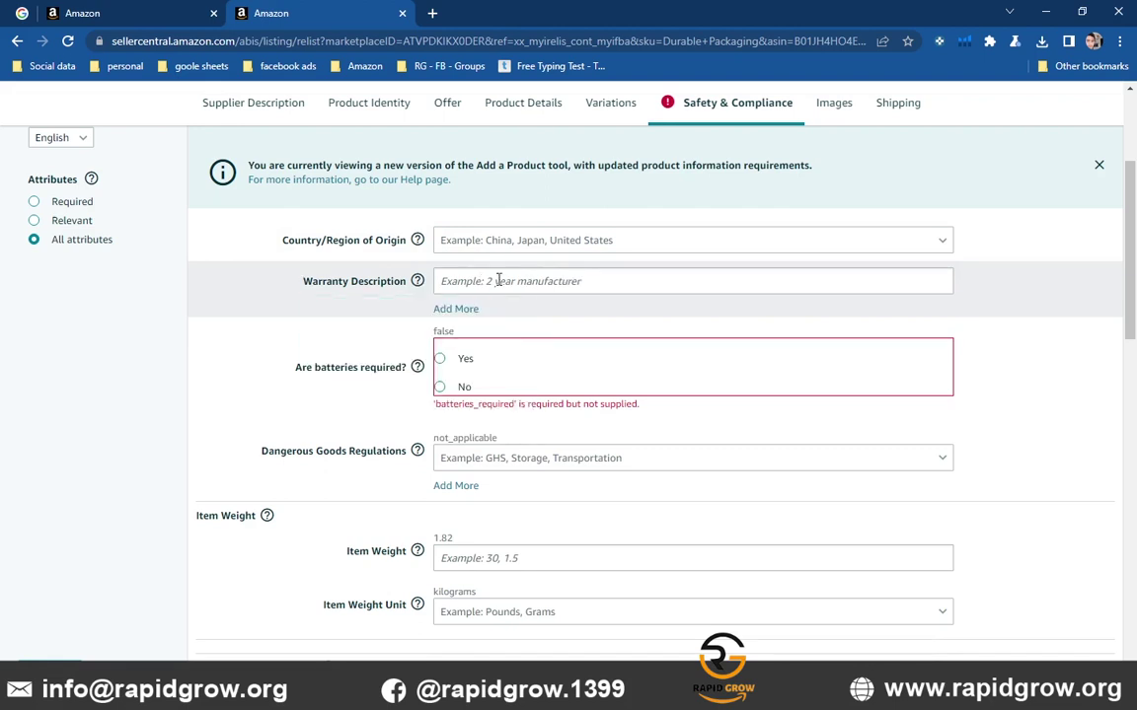
mouse_move(422, 289)
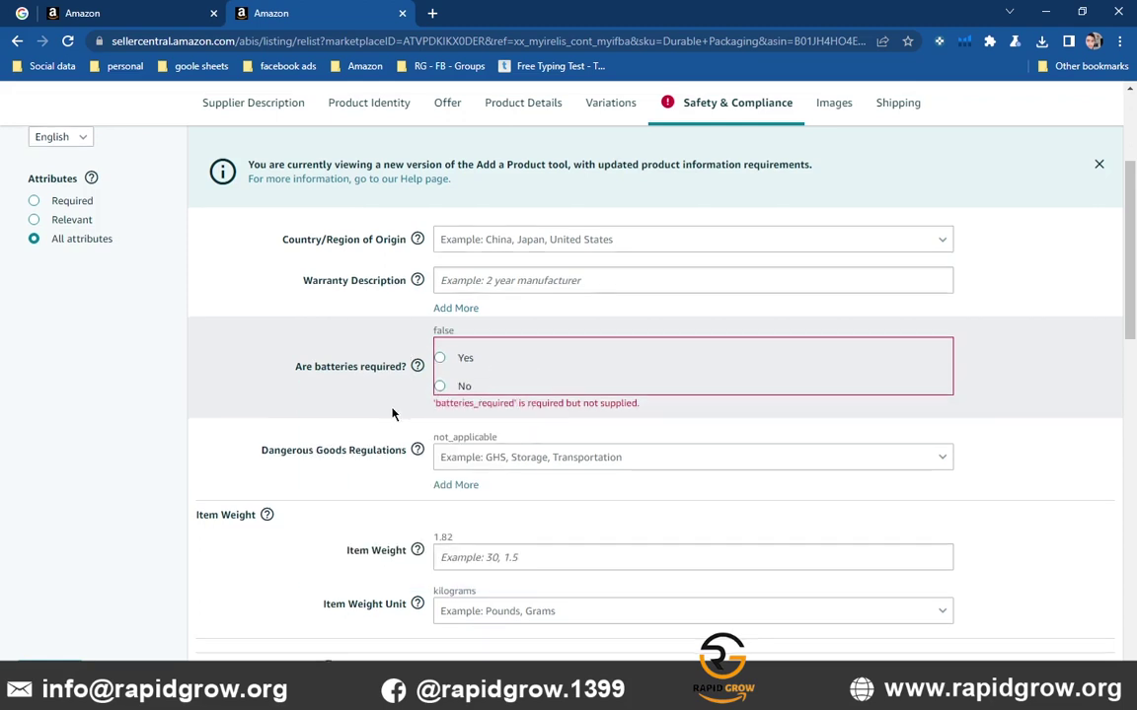
scroll(392, 413, "down", 4)
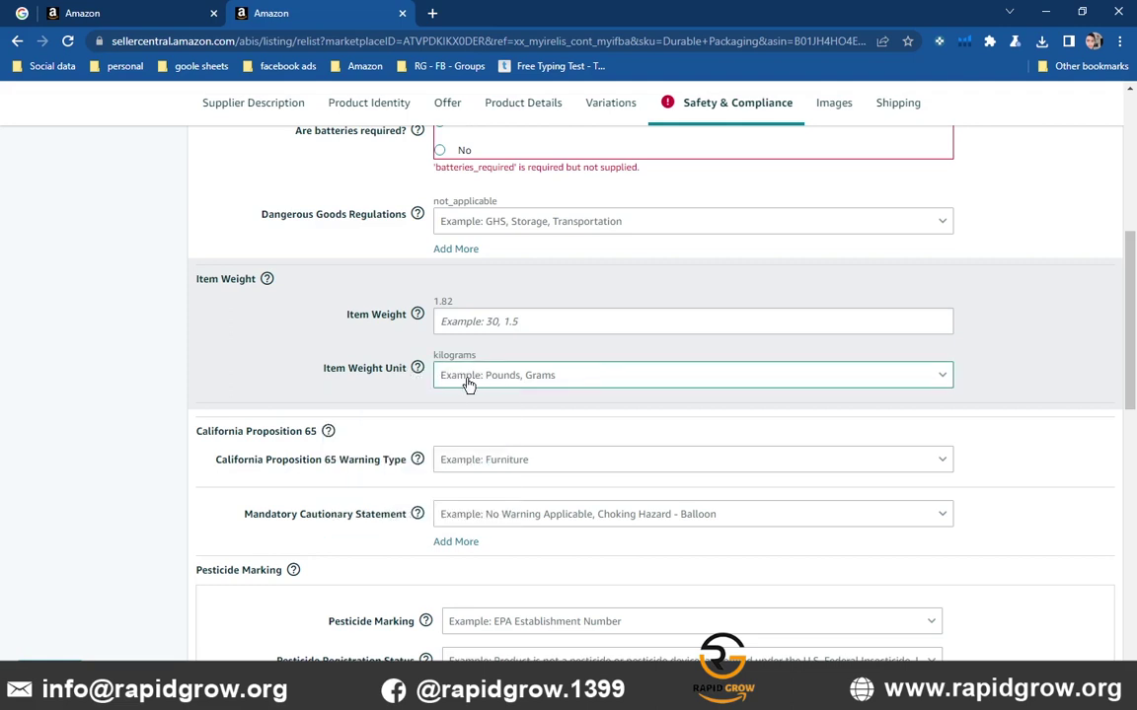
left_click(944, 378)
left_click(944, 381)
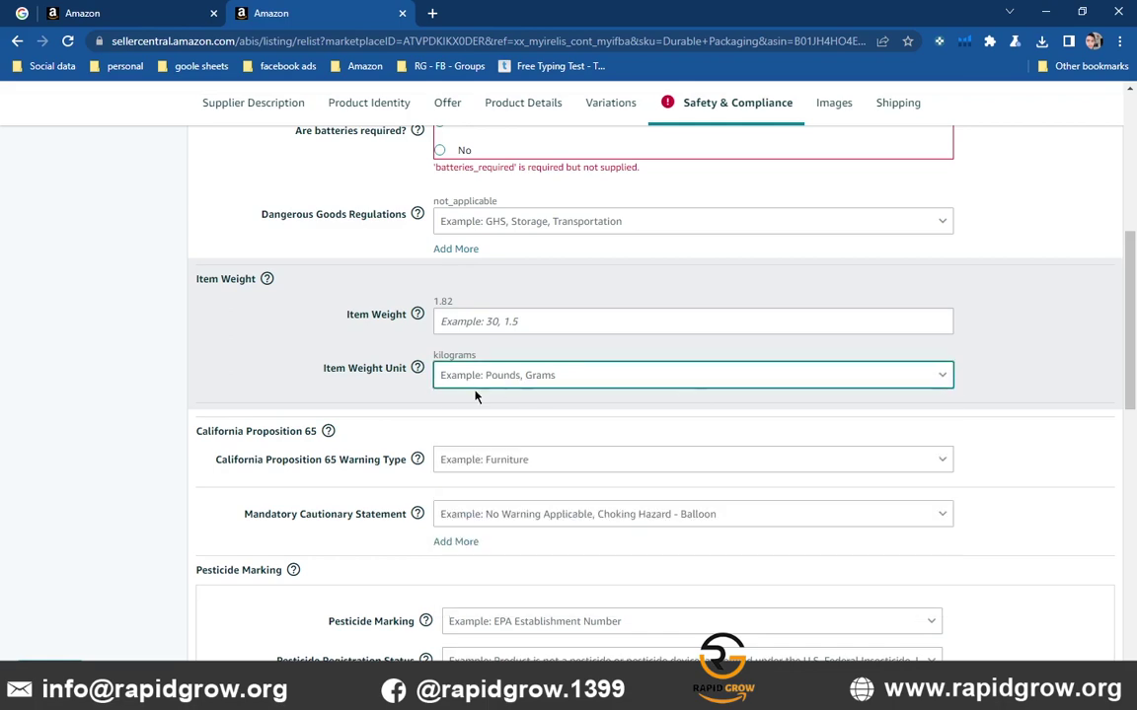
scroll(449, 406, "down", 1)
scroll(456, 405, "up", 3)
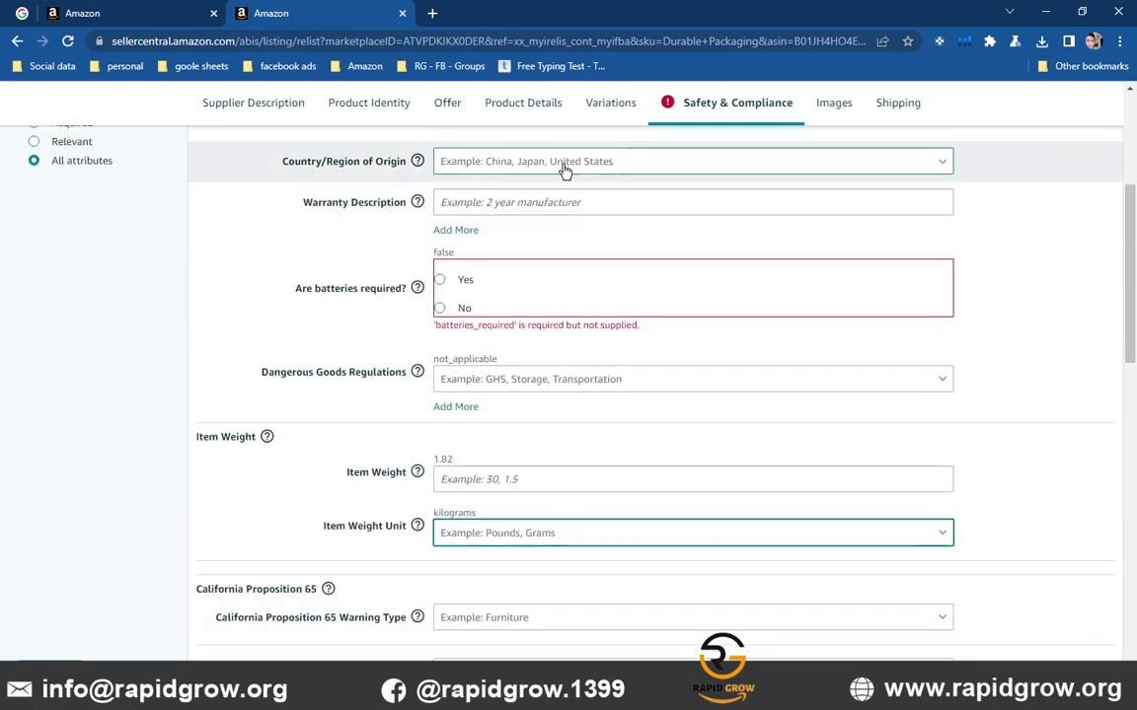
Open the listing's Images section and review the live product images, the upload slots and the slot marked MAIN
left_click(834, 103)
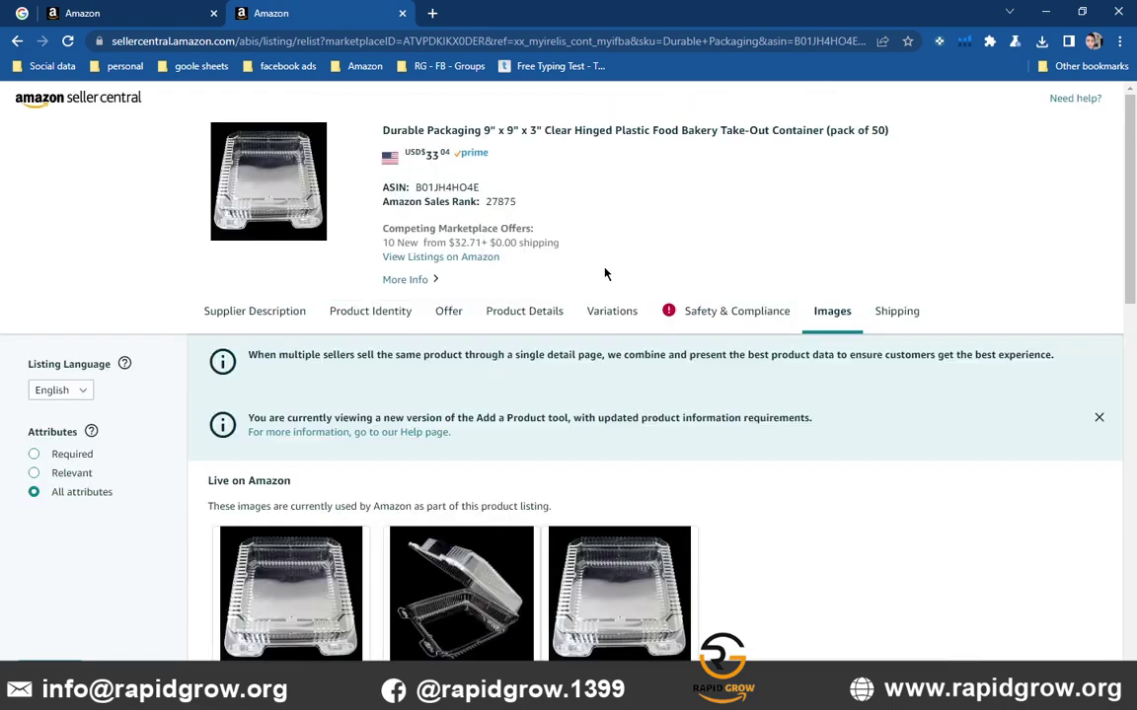
scroll(601, 272, "down", 4)
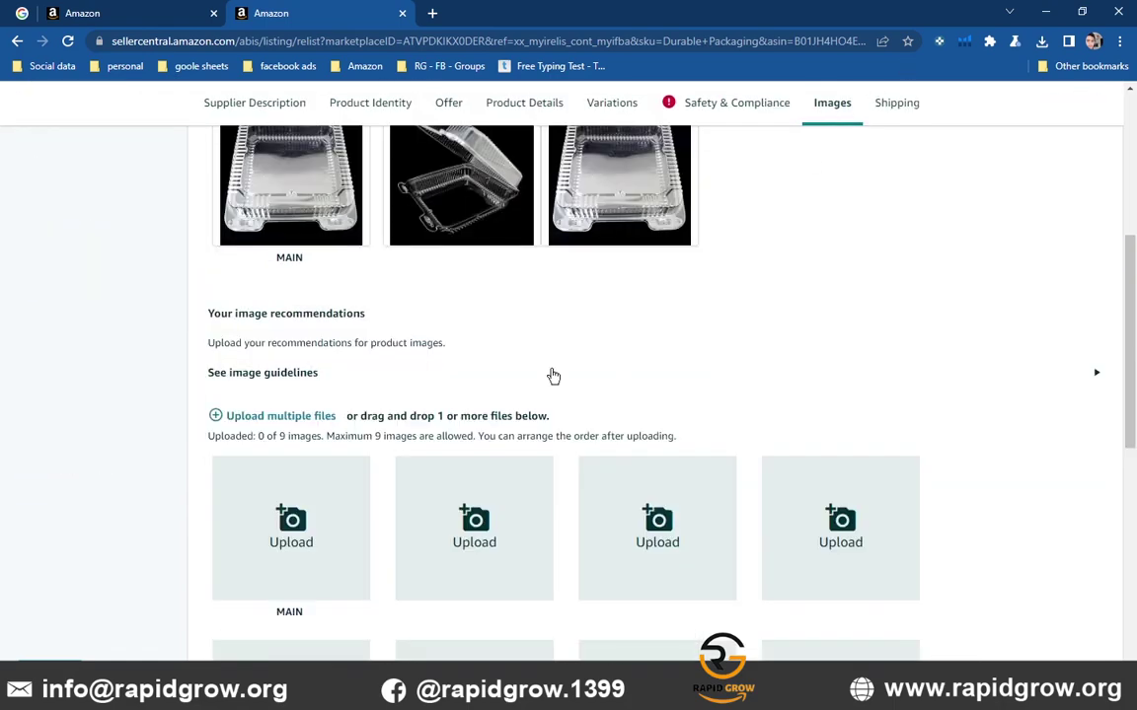
scroll(378, 457, "down", 3)
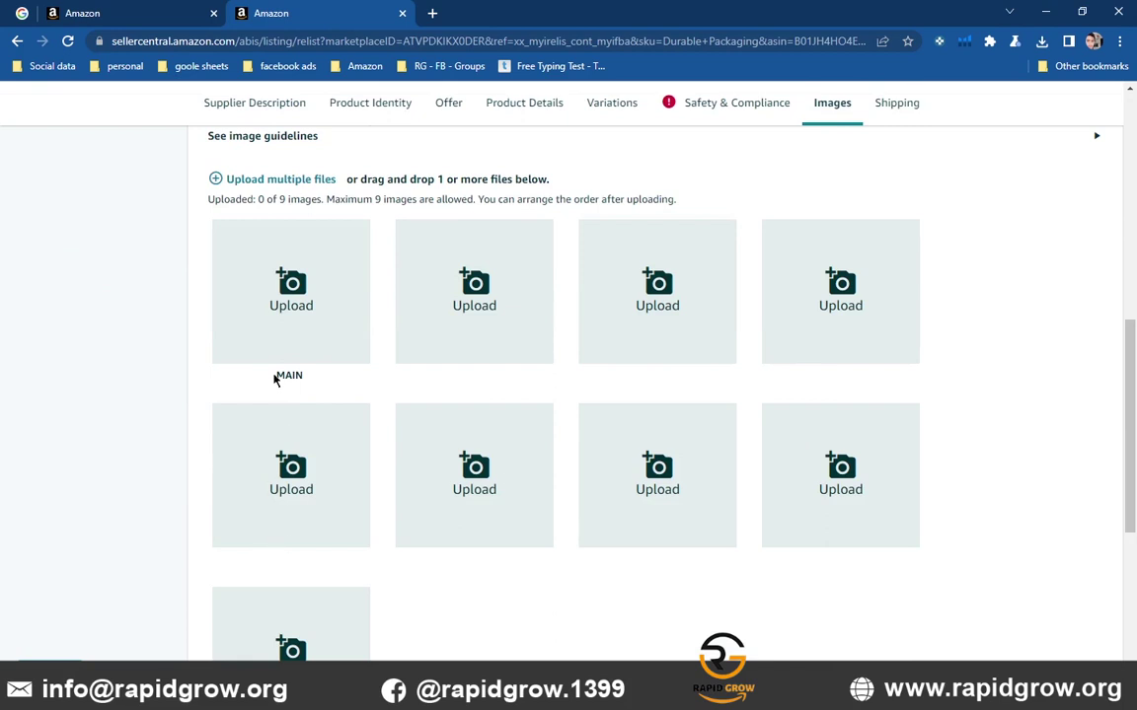
left_click_drag(277, 376, 301, 375)
scroll(688, 480, "up", 2)
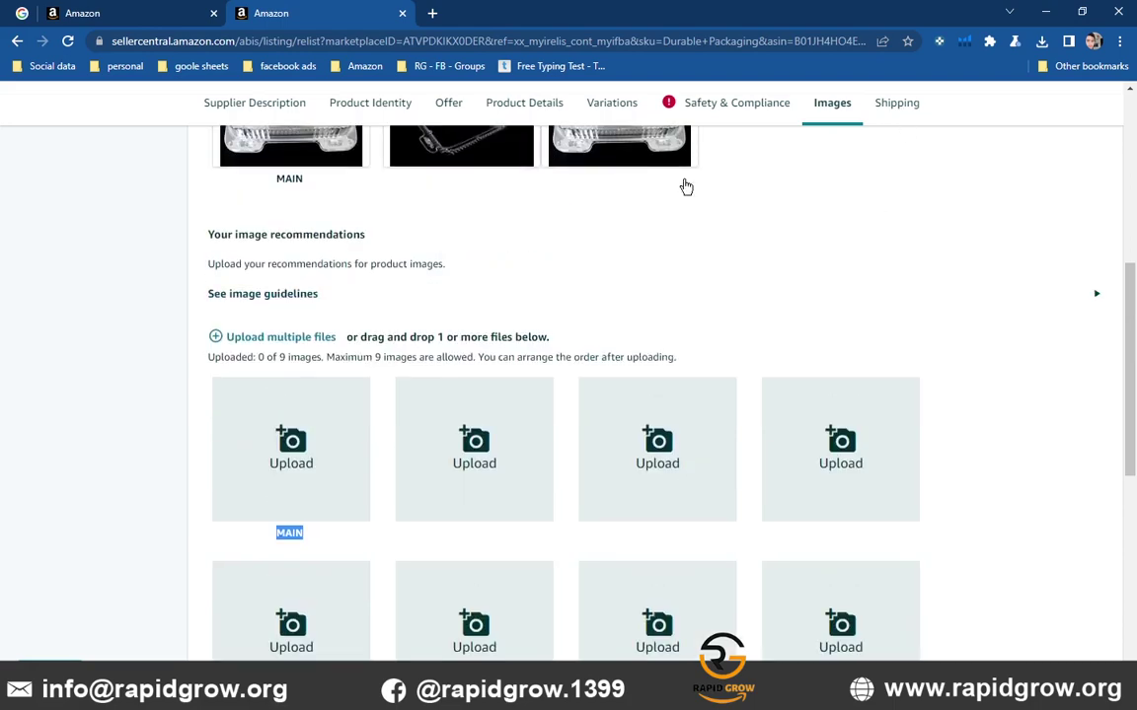
Open the Shipping section and examine the Item Package Dimensions fields for length, width and height with their units
left_click(894, 104)
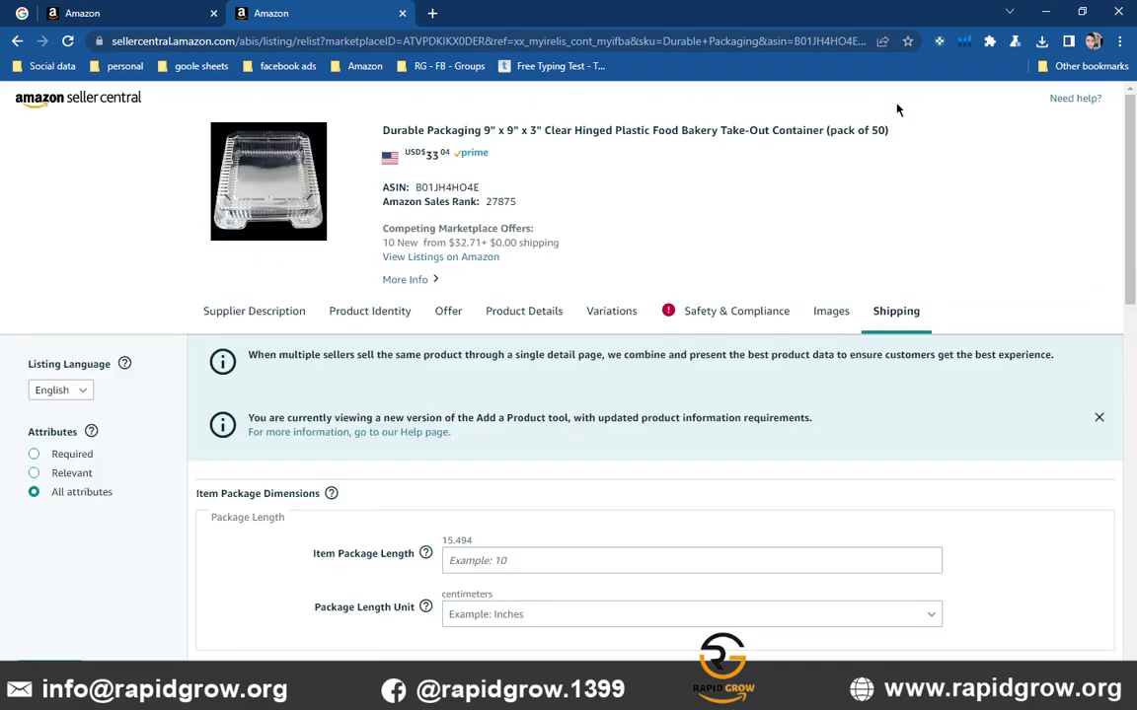
scroll(601, 342, "down", 2)
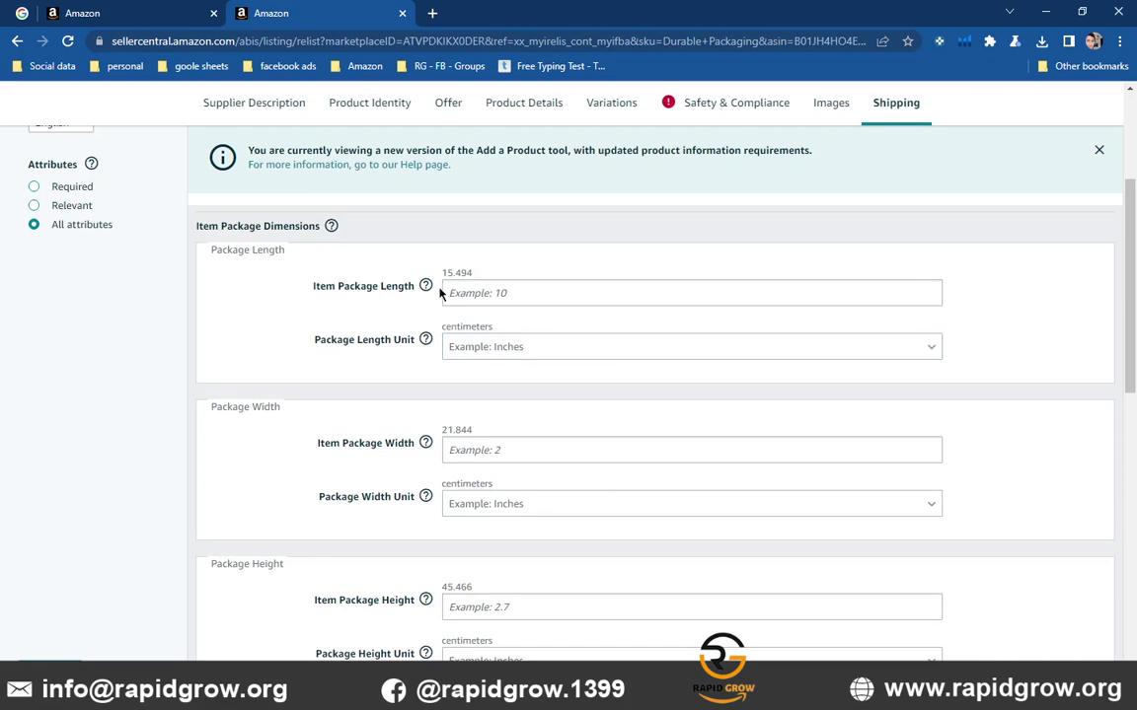
mouse_move(425, 290)
mouse_move(420, 342)
mouse_move(398, 496)
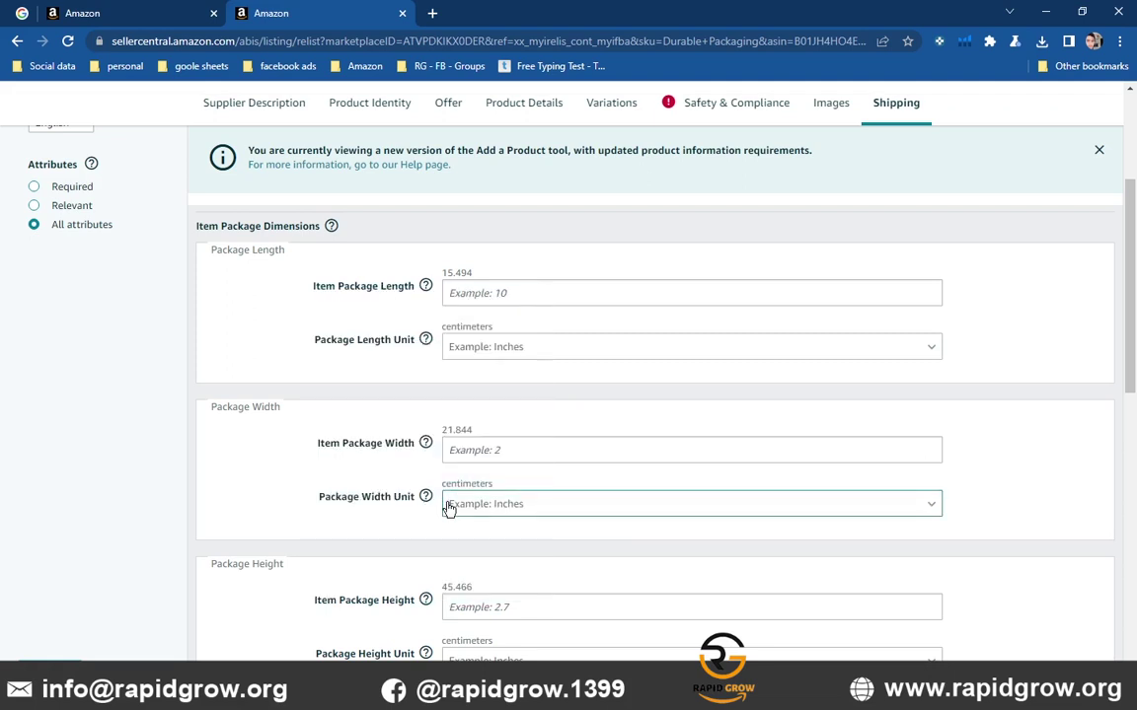
scroll(352, 439, "down", 2)
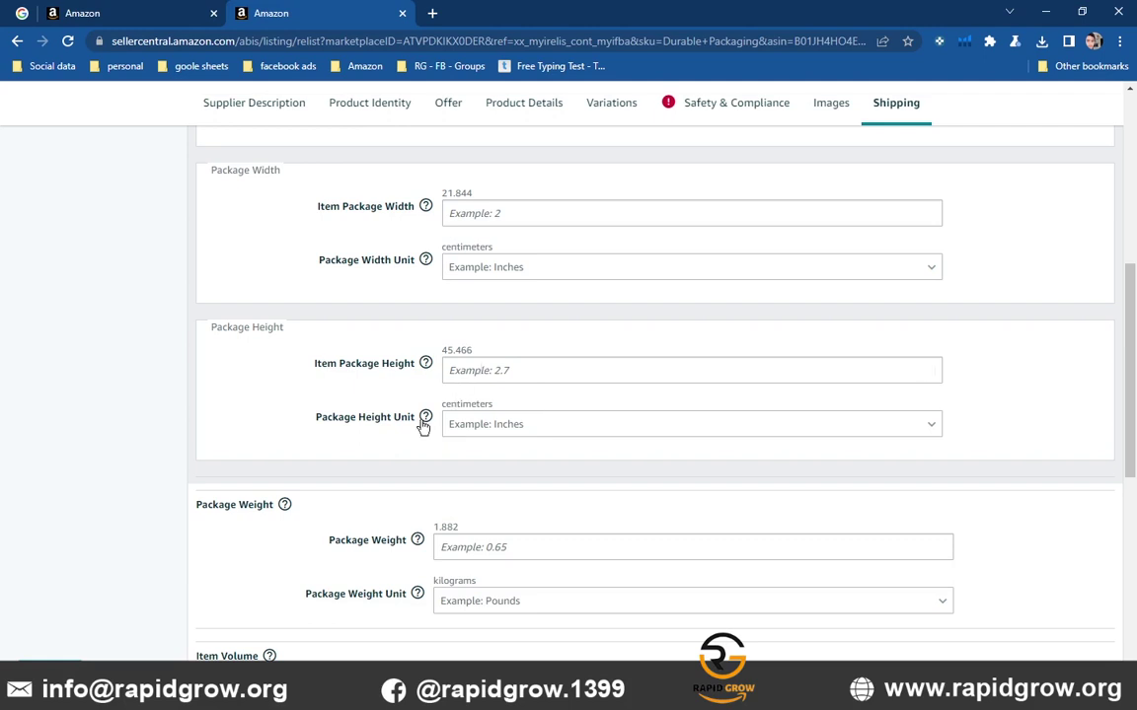
Review the remaining shipping fields for Package Weight, Item Volume, Item Diameter and Number of Boxes through the end of the form
scroll(381, 395, "down", 2)
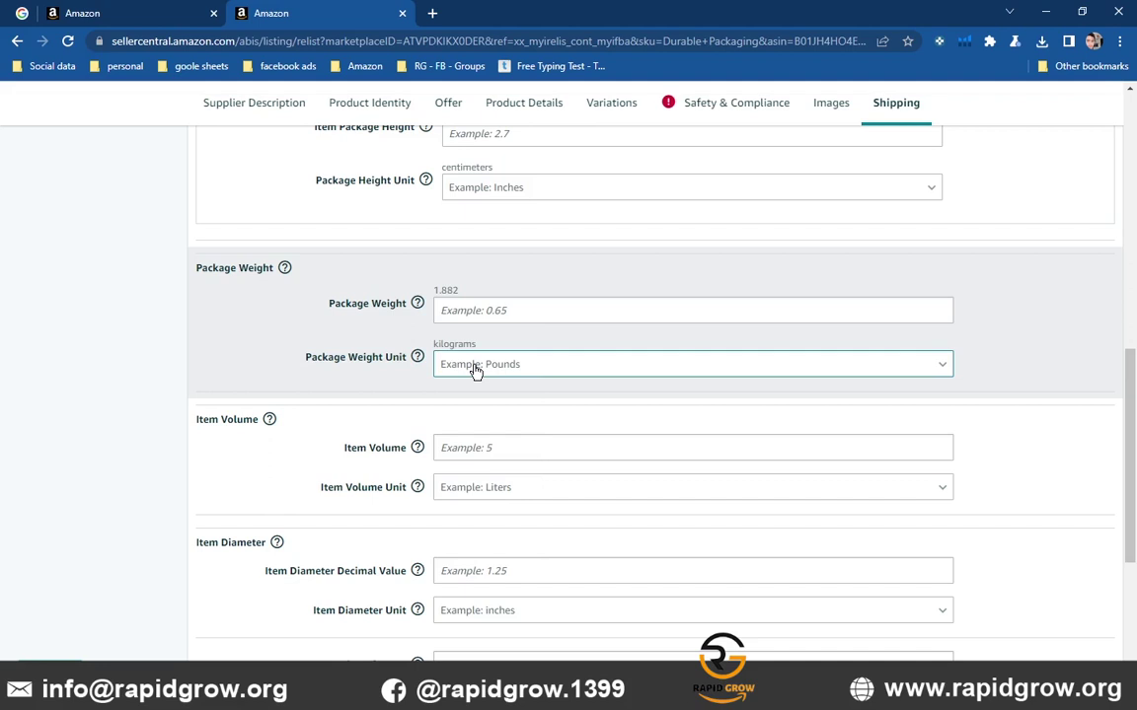
scroll(368, 393, "down", 1)
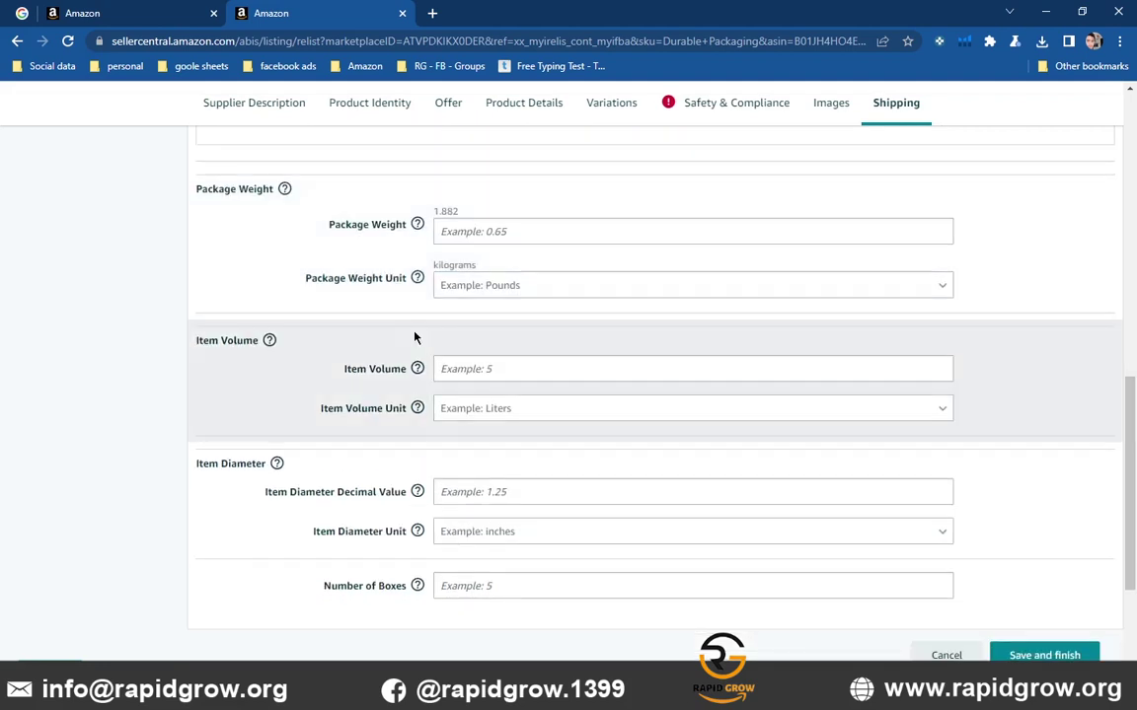
mouse_move(368, 381)
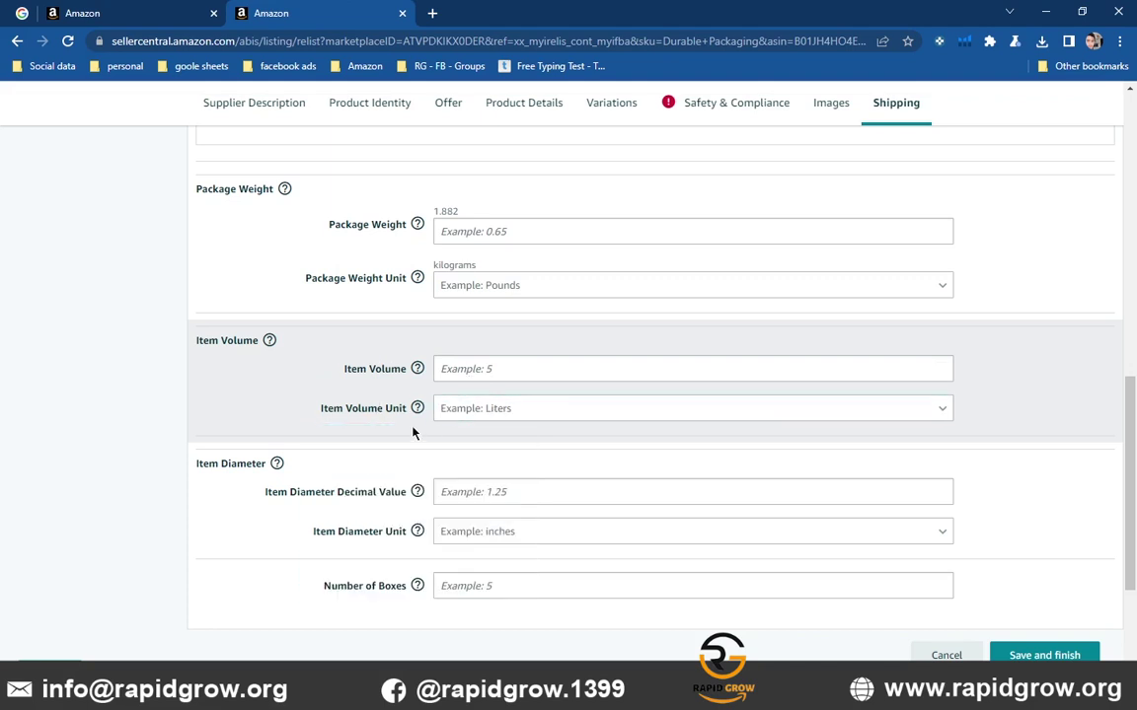
scroll(414, 432, "down", 3)
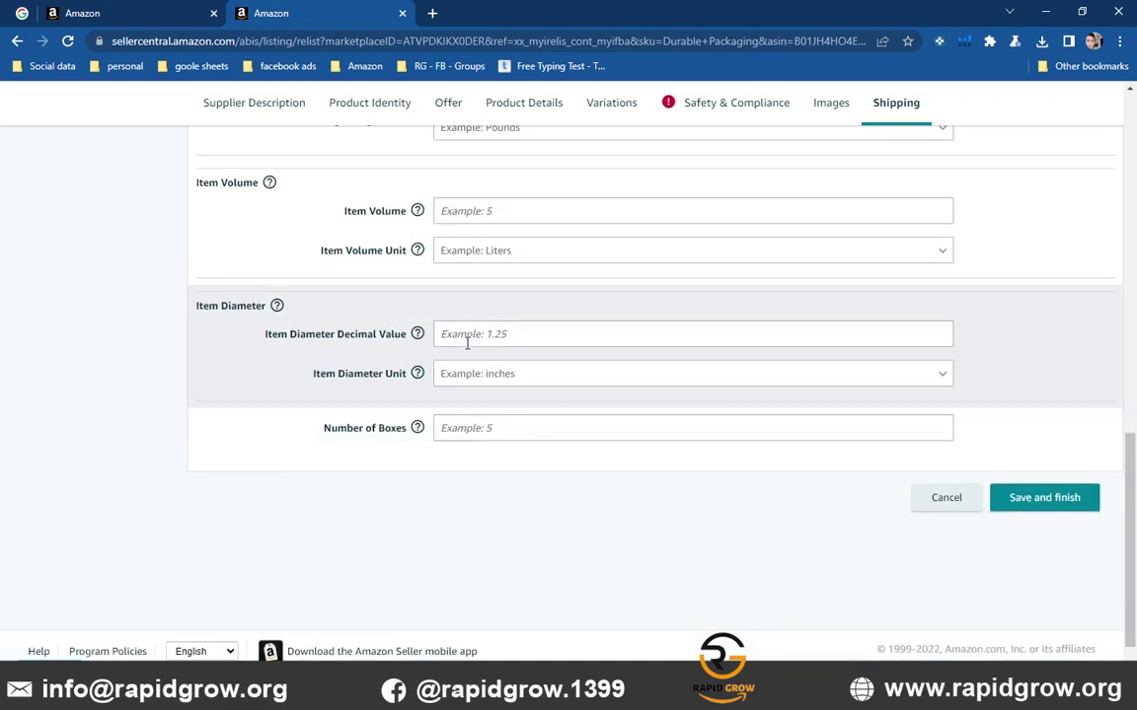